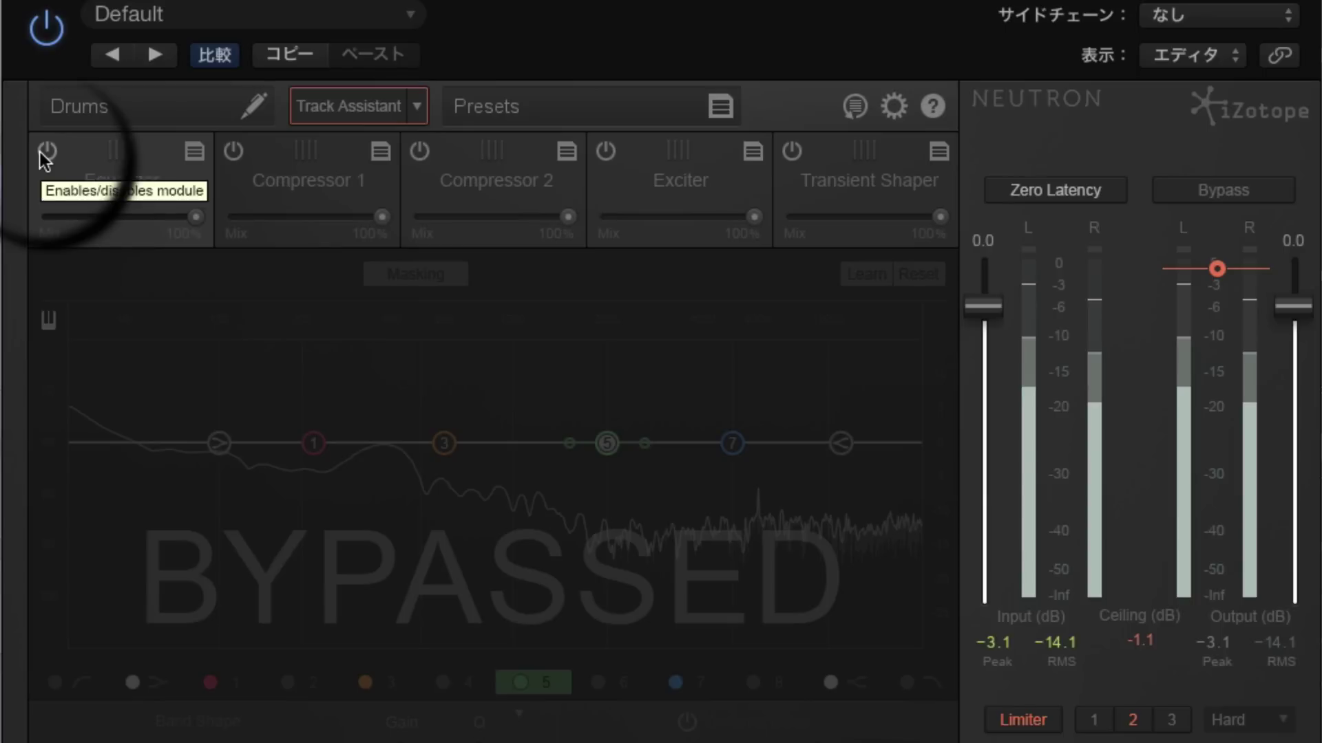
- Enable the Equalizer, Compressor 1, Compressor 2, Exciter and Transient Shaper modules
left_click(238, 151)
left_click(416, 150)
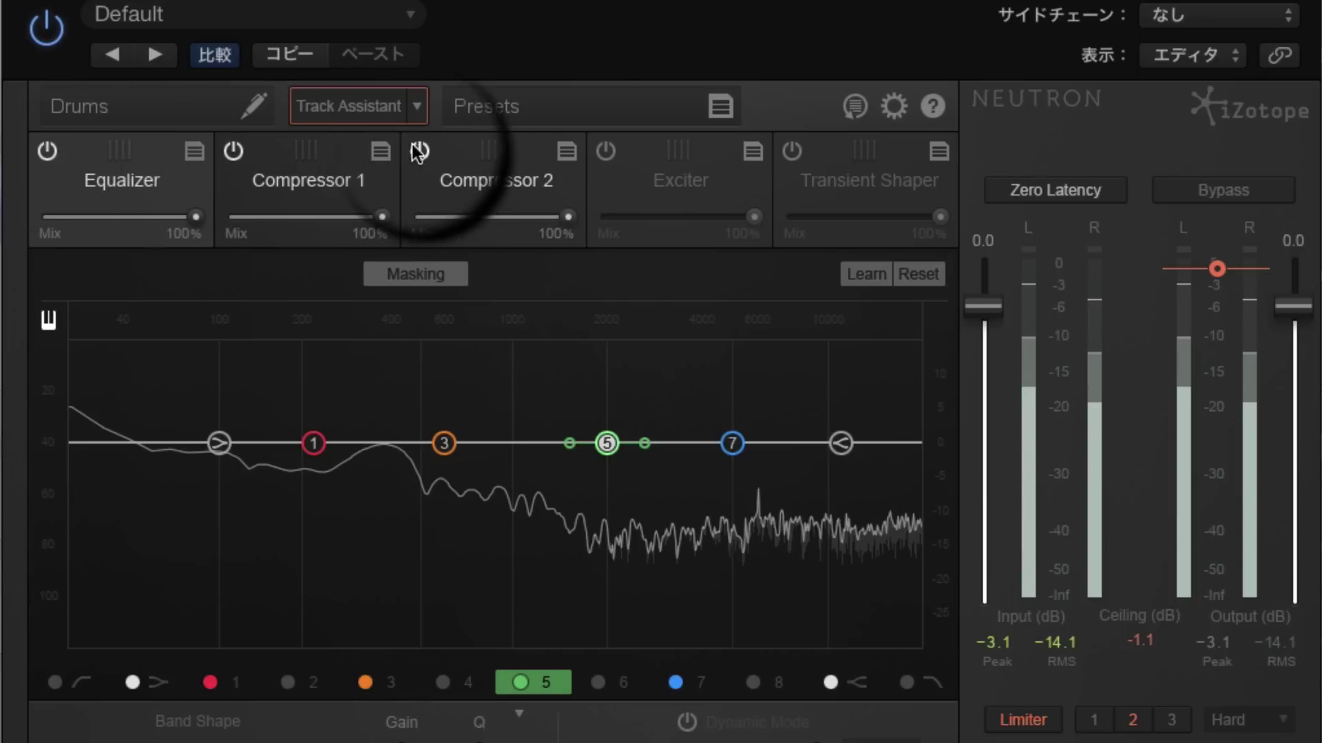
left_click(603, 150)
left_click(792, 151)
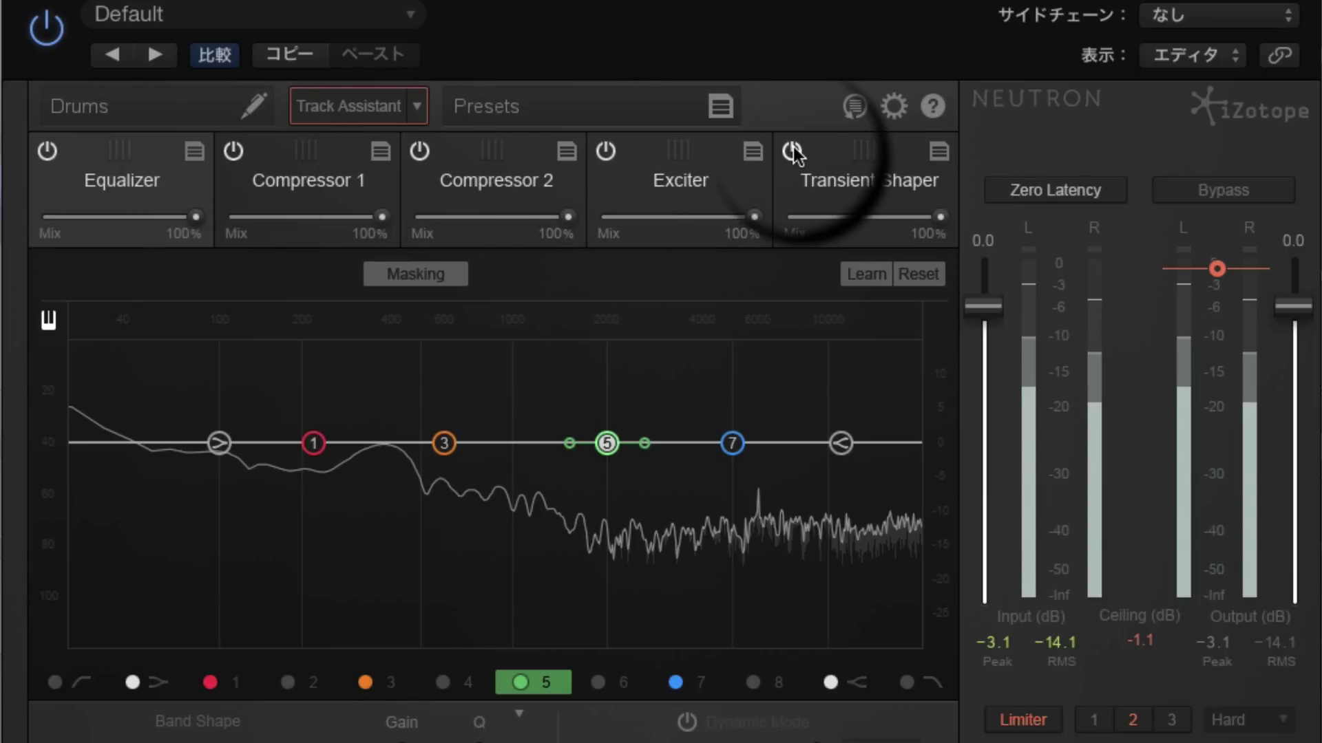
- Try lowering the Exciter module's Mix amount and return it to 100%
mouse_move(745, 218)
left_mouse_down()
mouse_move(590, 223)
mouse_move(759, 221)
mouse_move(592, 217)
left_mouse_up()
left_click_drag(592, 218, 756, 218)
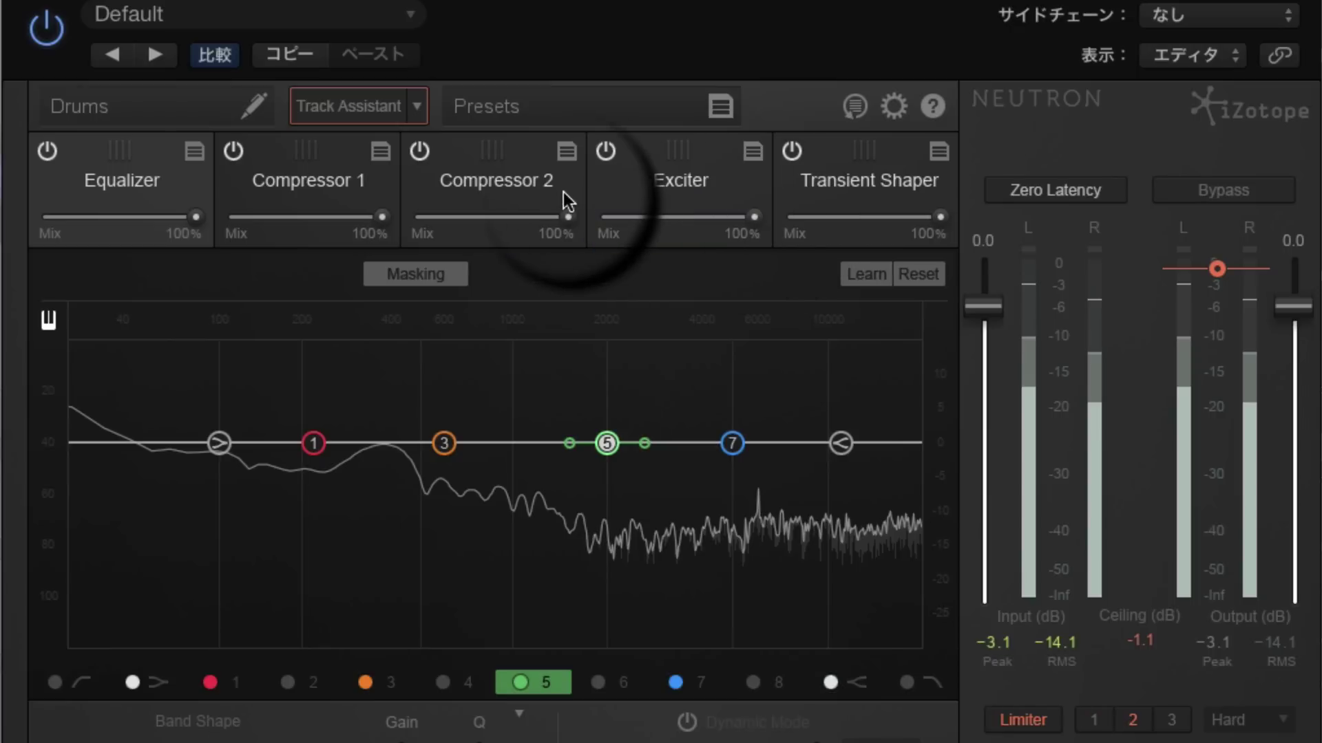
left_click_drag(563, 217, 588, 205)
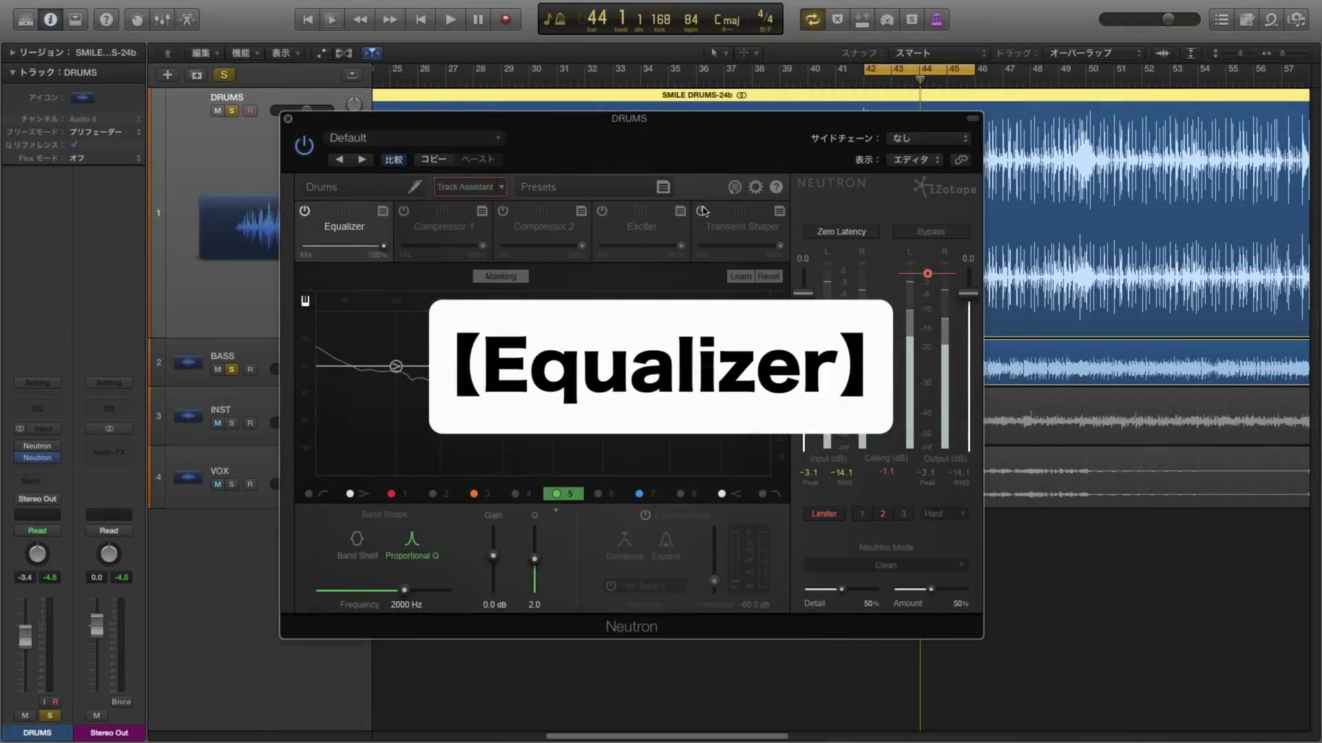
left_click_drag(714, 143, 565, 138)
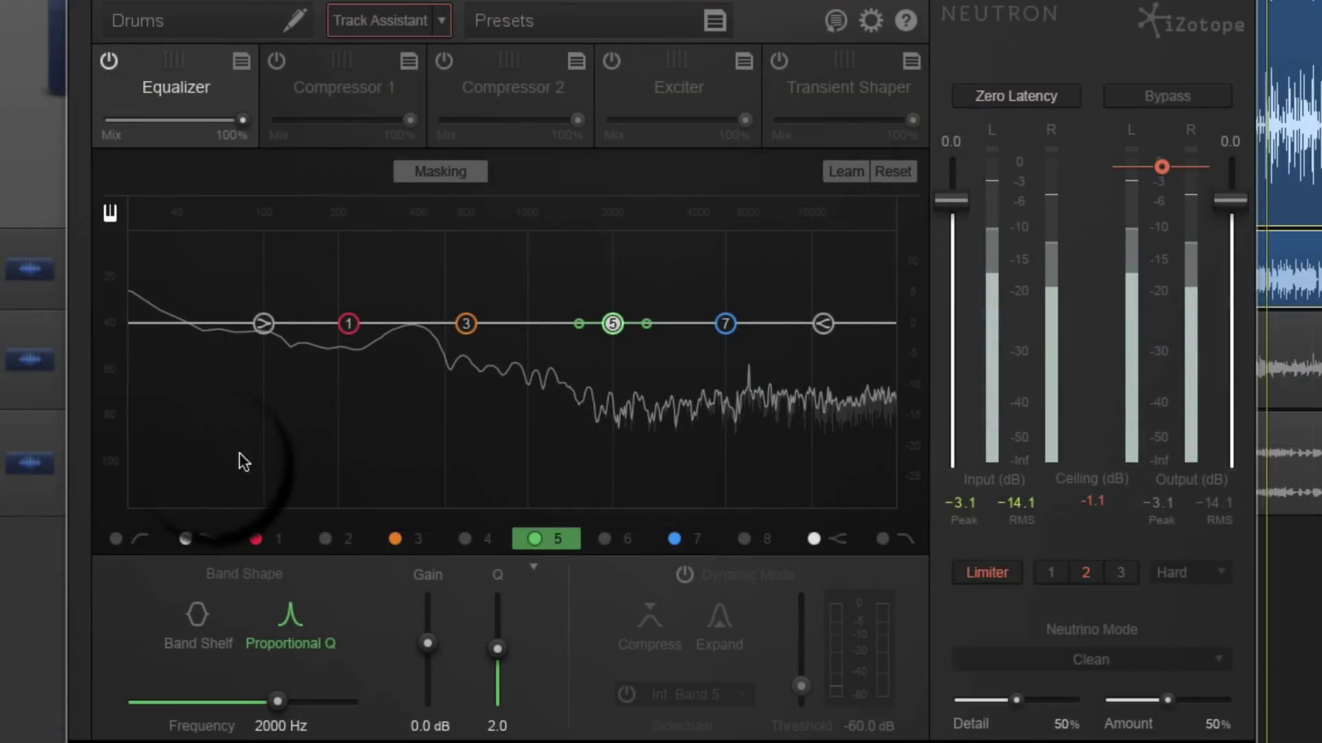
- Enable the Equalizer's low-cut and high-cut filter bands
left_click(150, 541)
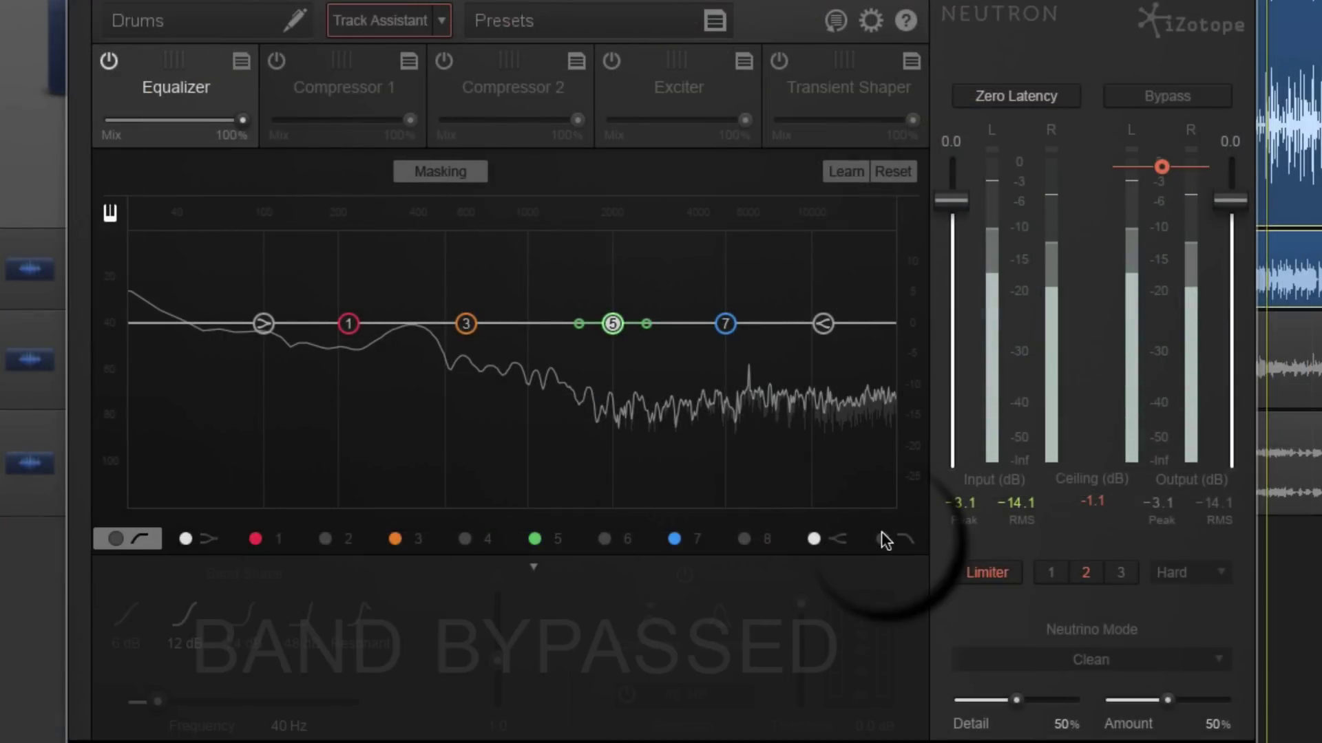
left_click(884, 536)
left_click(115, 539)
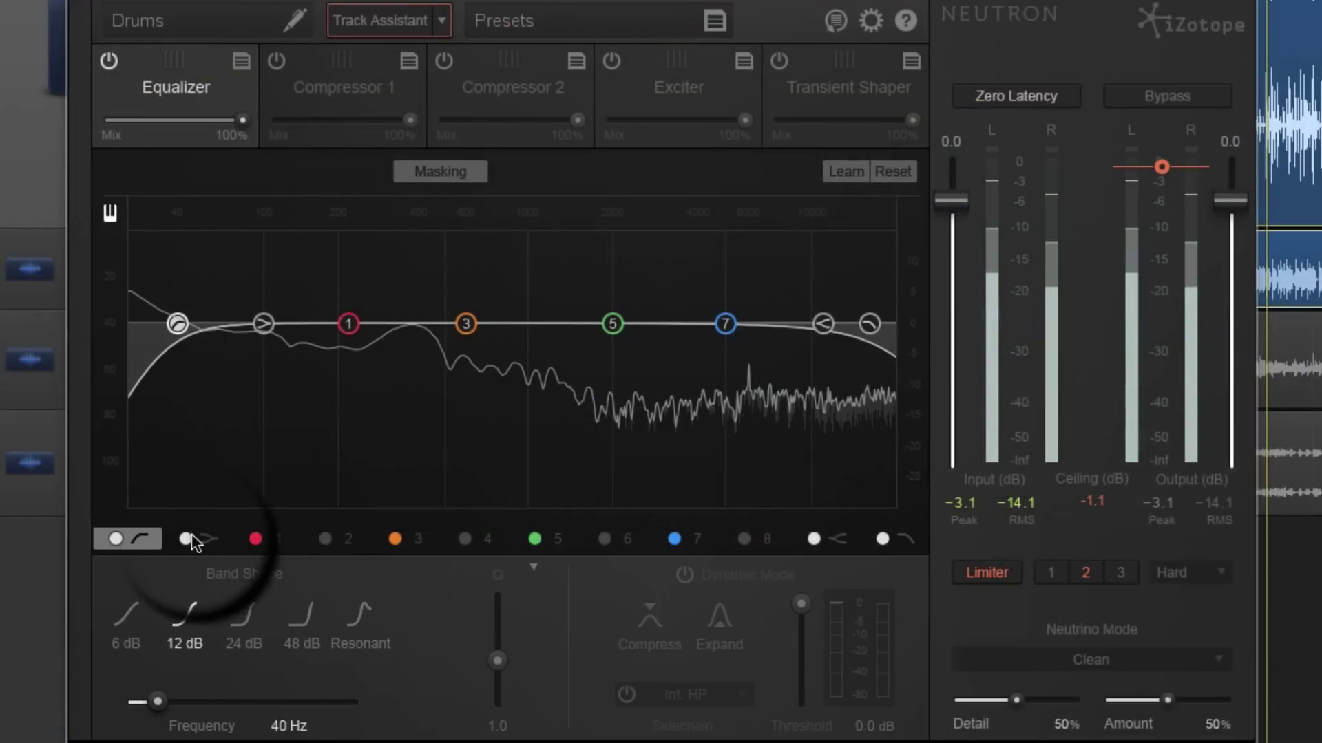
- Bypass the Equalizer's low-cut and low-shelf bands
left_click(187, 537)
left_click(186, 539)
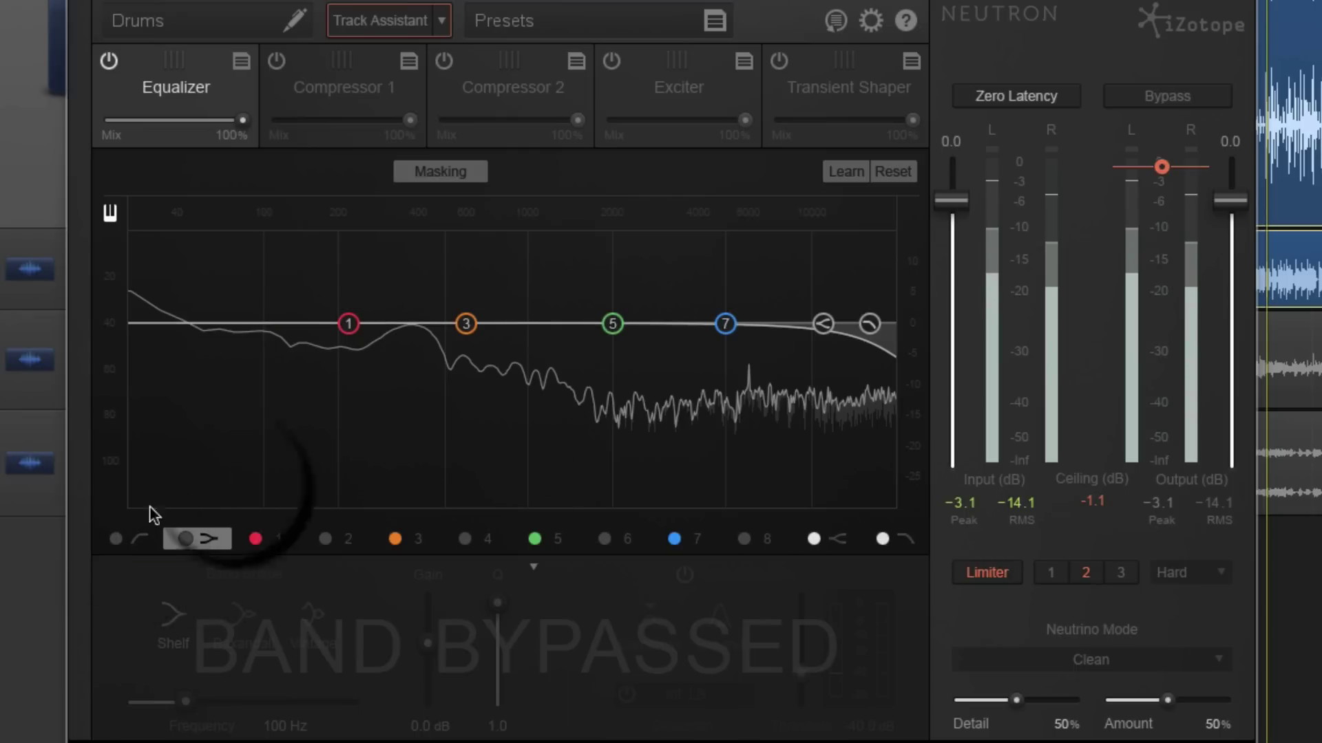
- Enable Dynamic Mode on Equalizer band 7, widen its Q to 1.0 and lower its gain to about -7.8 dB
left_click(704, 540)
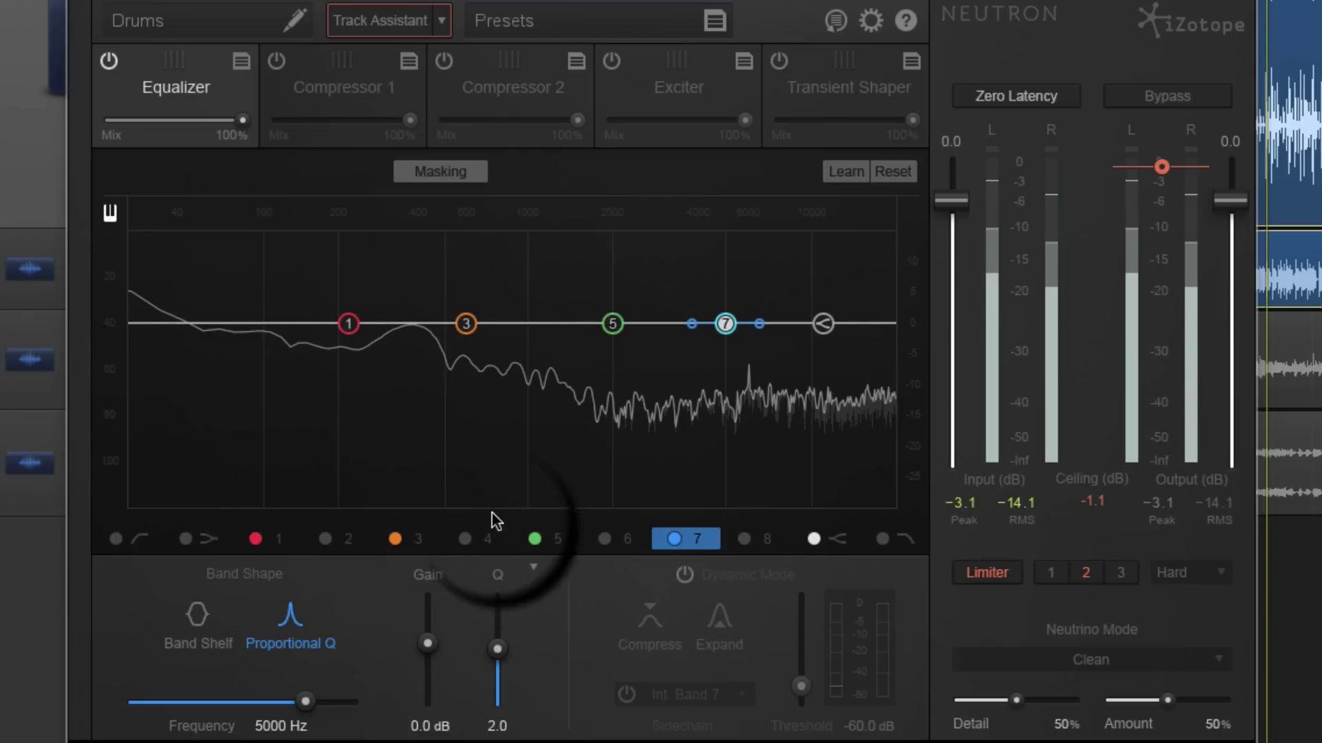
left_click(683, 575)
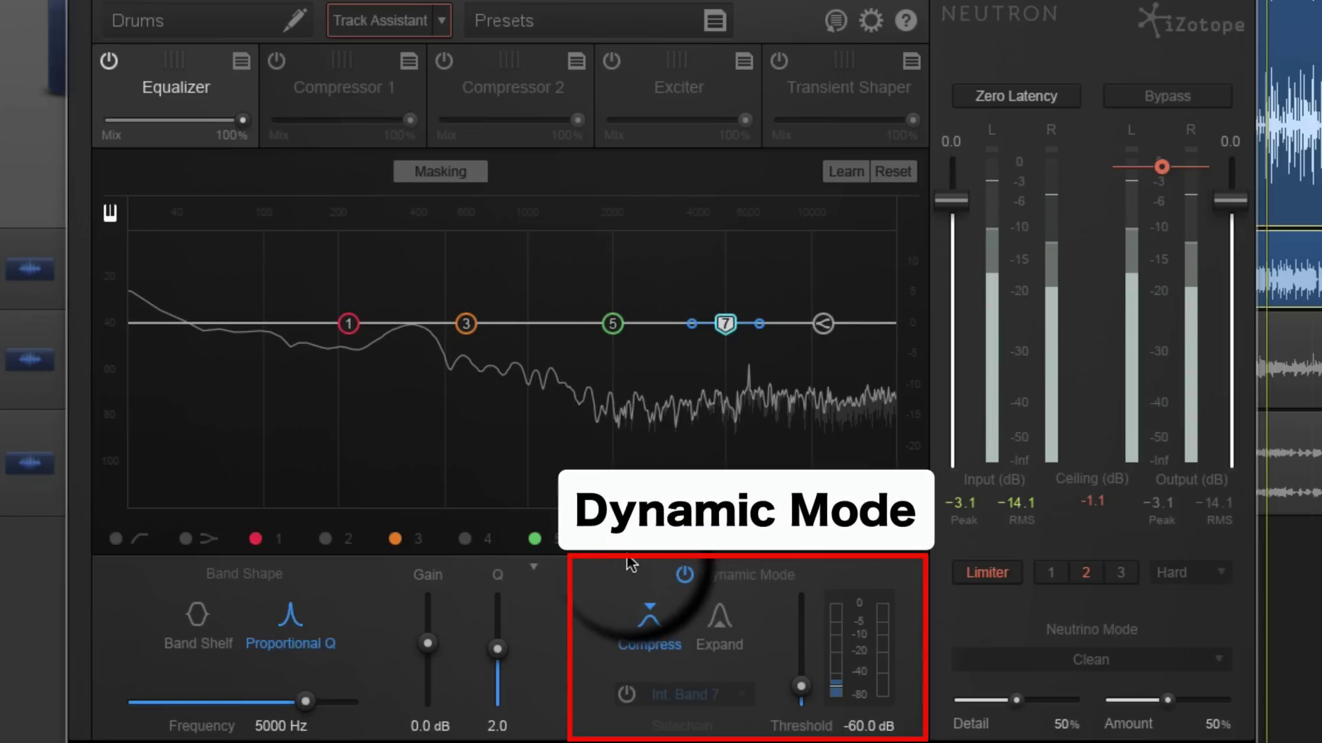
left_click_drag(758, 323, 767, 325)
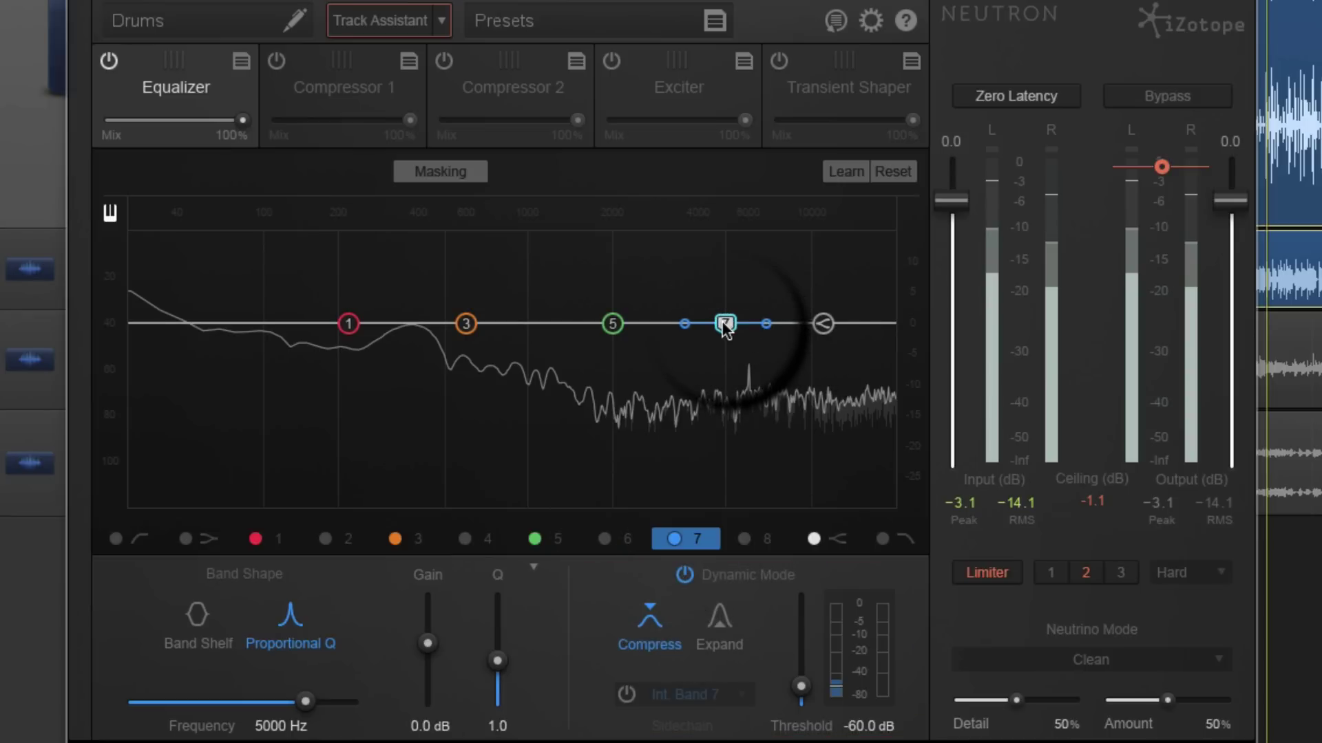
left_click_drag(725, 323, 725, 372)
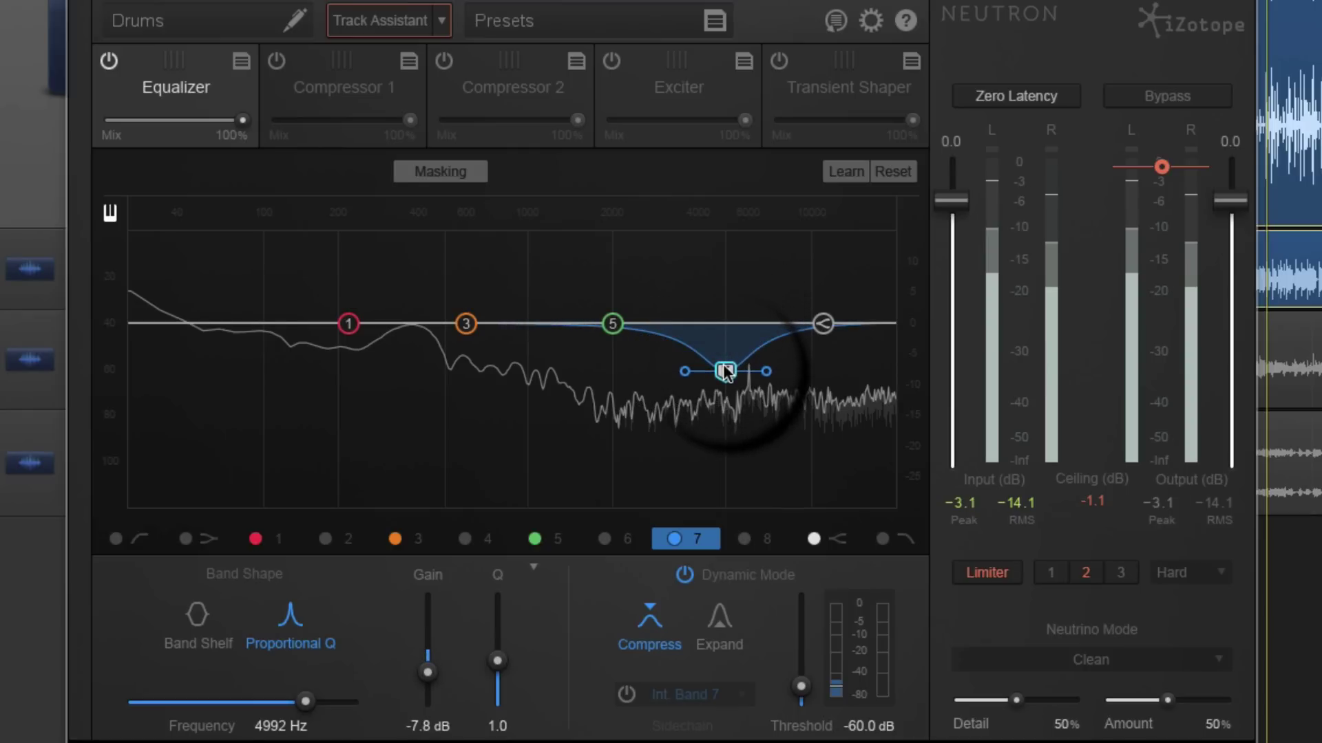
- Try the dynamic threshold of band 7 at 0 dB and settle it at about -30 dB
left_click_drag(797, 687, 785, 556)
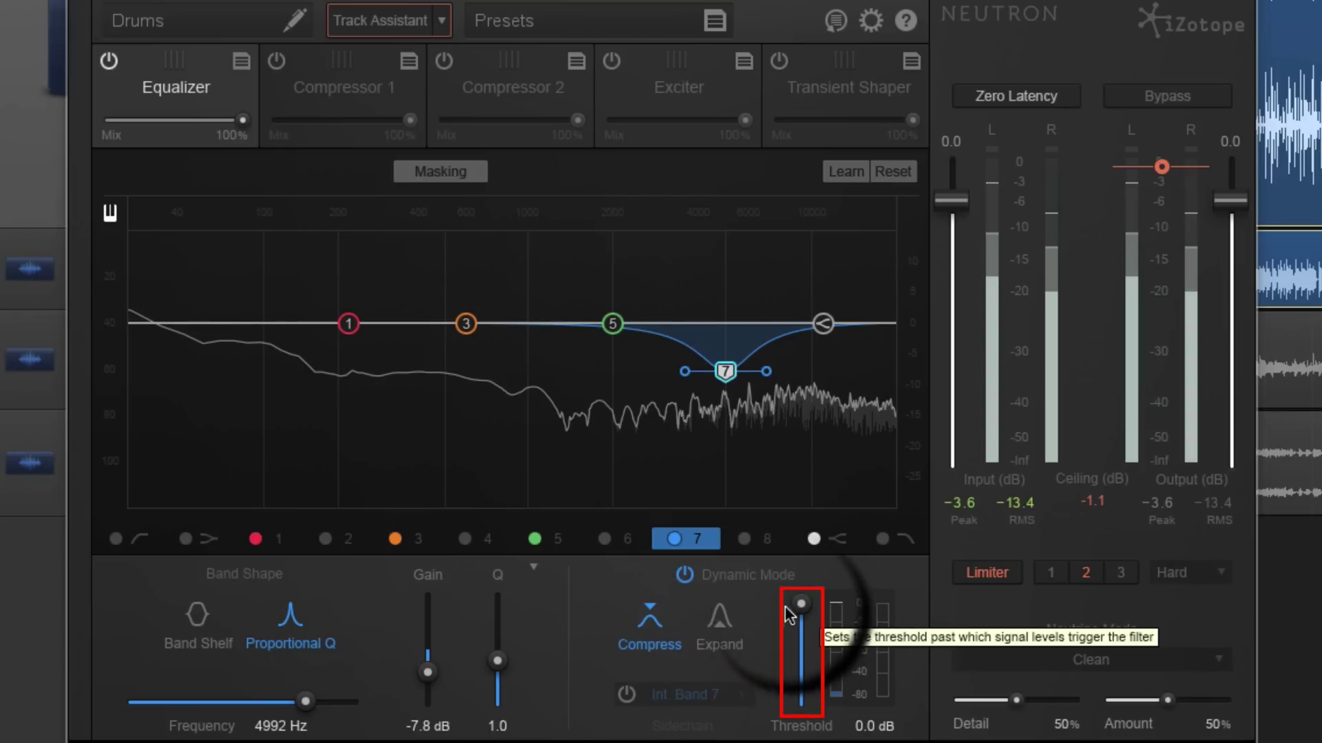
mouse_move(802, 601)
left_mouse_down()
mouse_move(800, 635)
mouse_move(790, 588)
left_mouse_up()
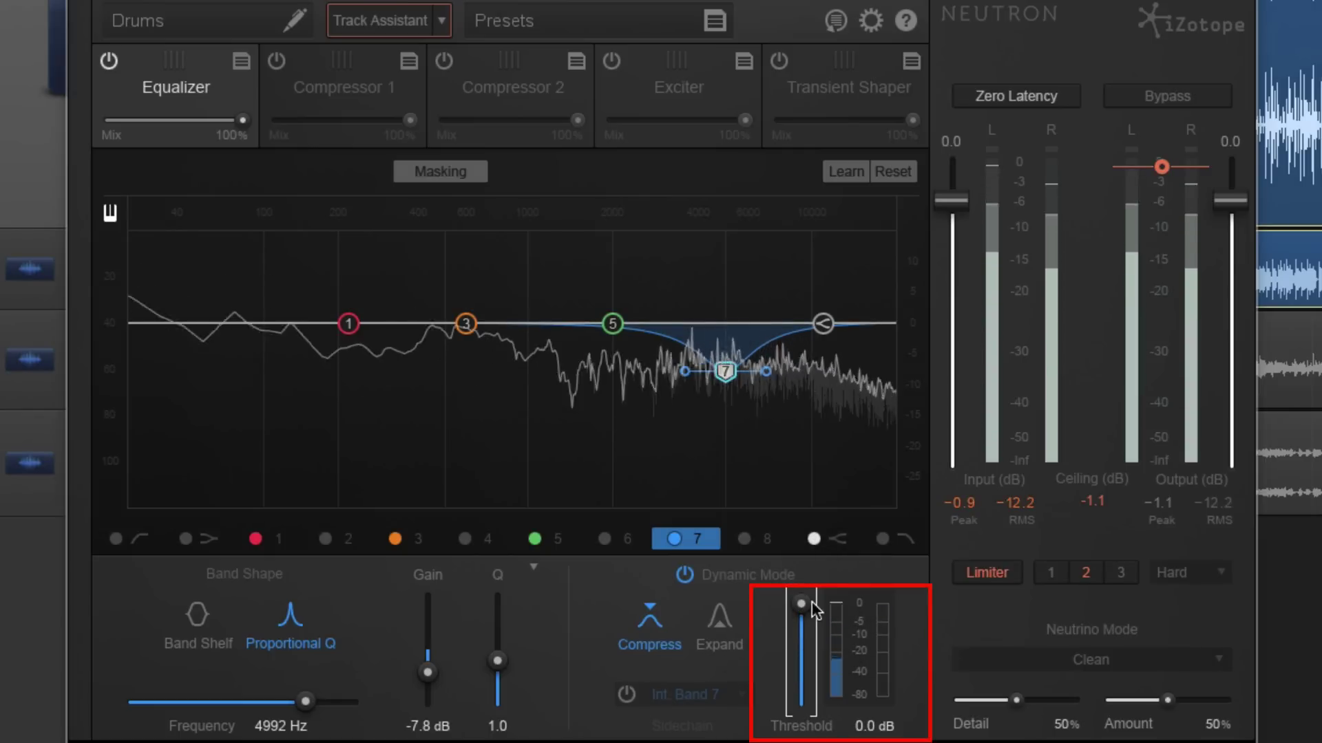
left_click_drag(802, 604, 801, 667)
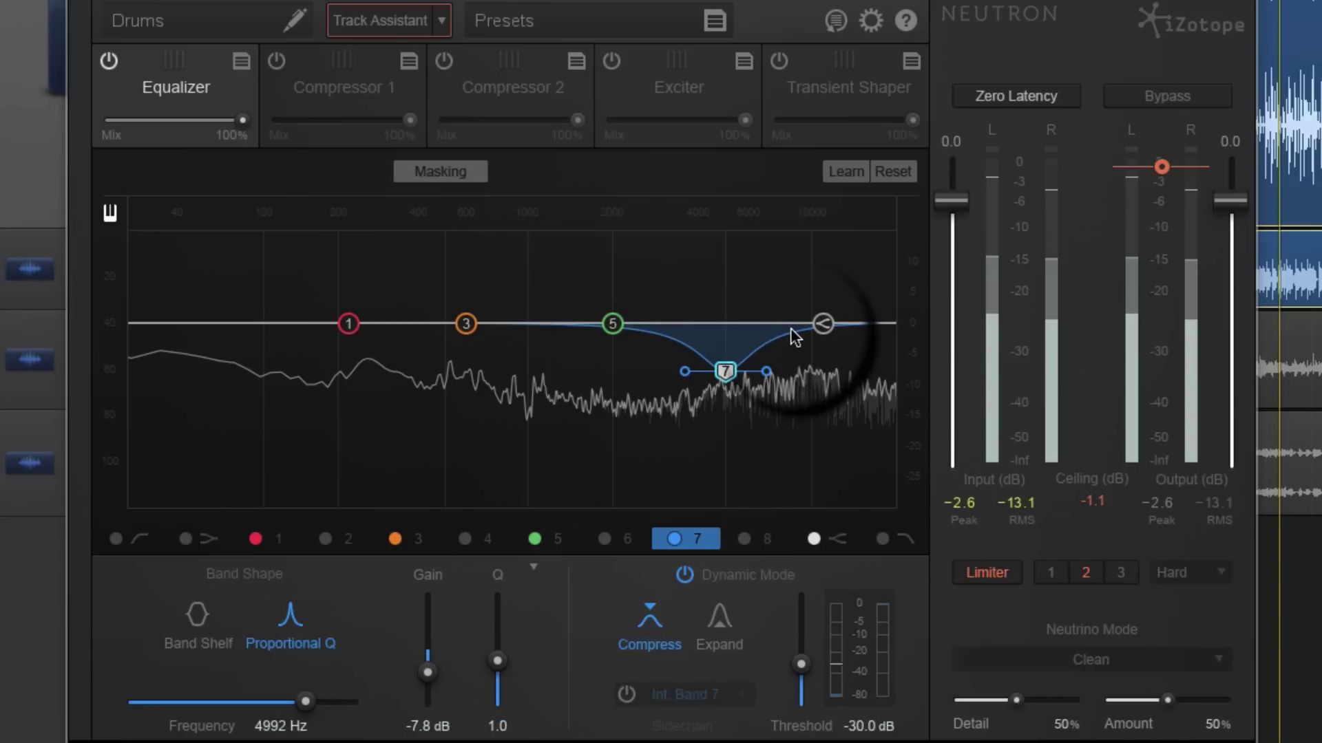
- Open the Compressor 1 module and activate bands 2 and 3 for multiband compression
left_click(371, 59)
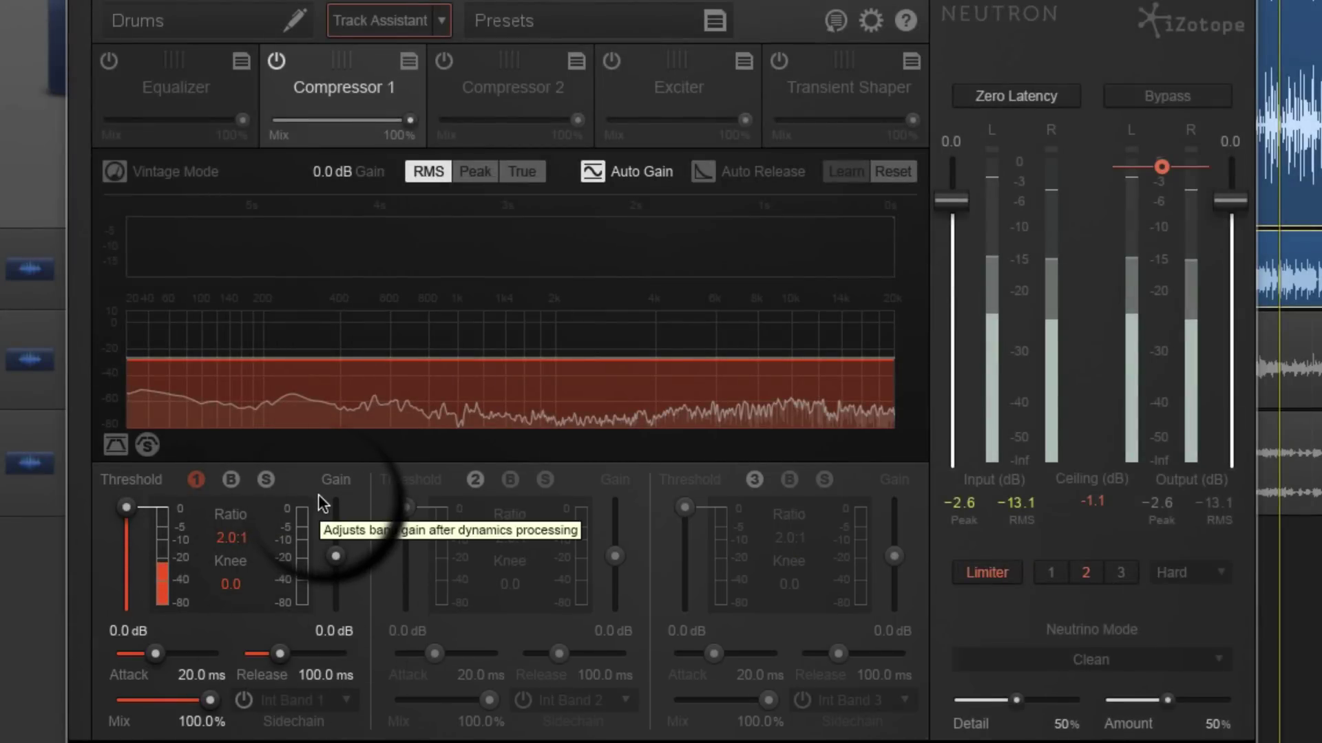
left_click(475, 480)
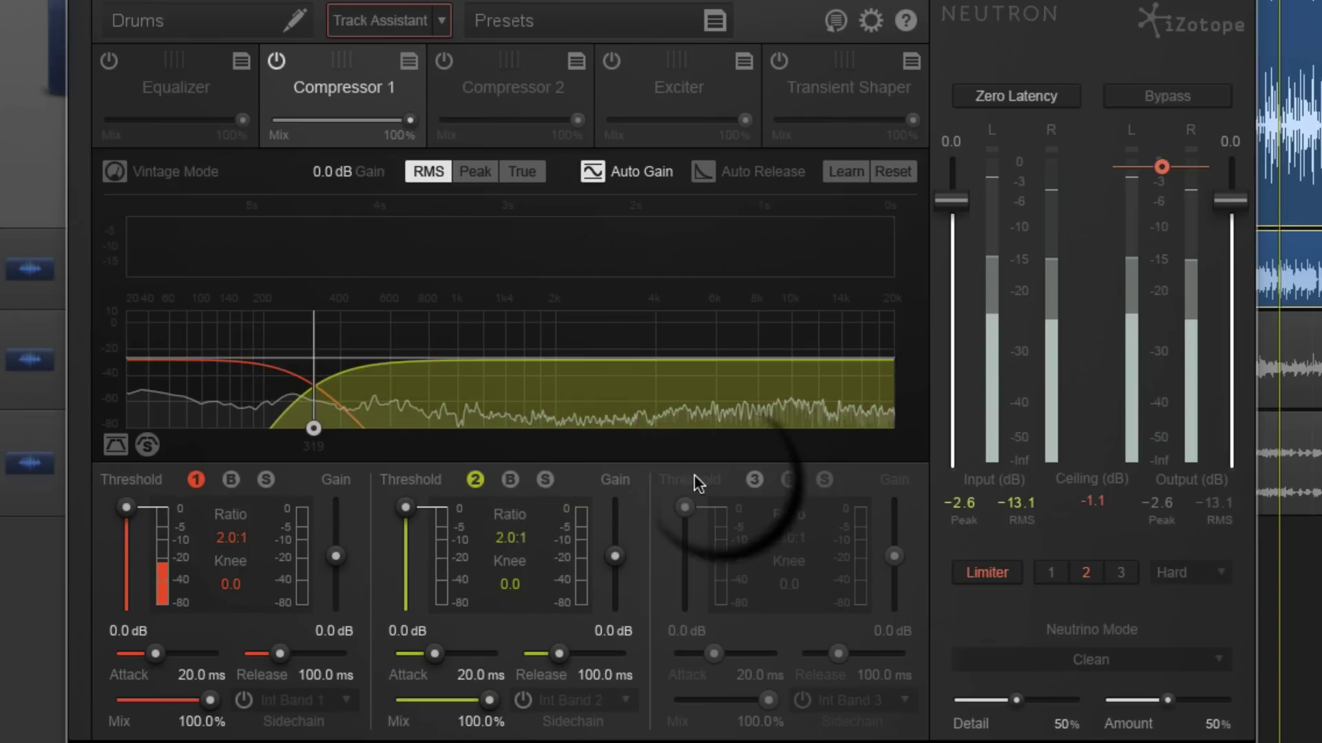
left_click(755, 480)
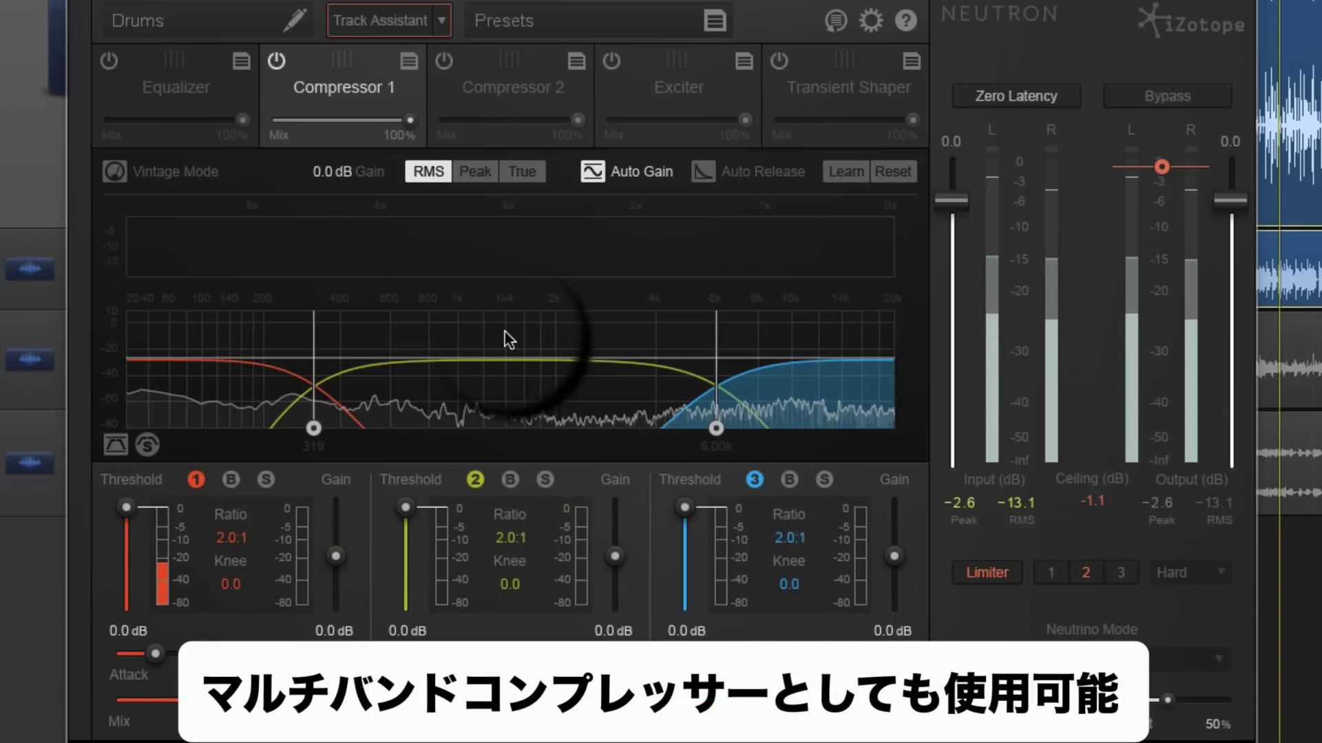
- Move Compressor 1's lower crossover to about 357 Hz and the upper one slightly down, and recalculate both with Learn
mouse_move(314, 430)
left_mouse_down()
mouse_move(339, 434)
mouse_move(259, 432)
mouse_move(353, 432)
mouse_move(326, 428)
left_mouse_up()
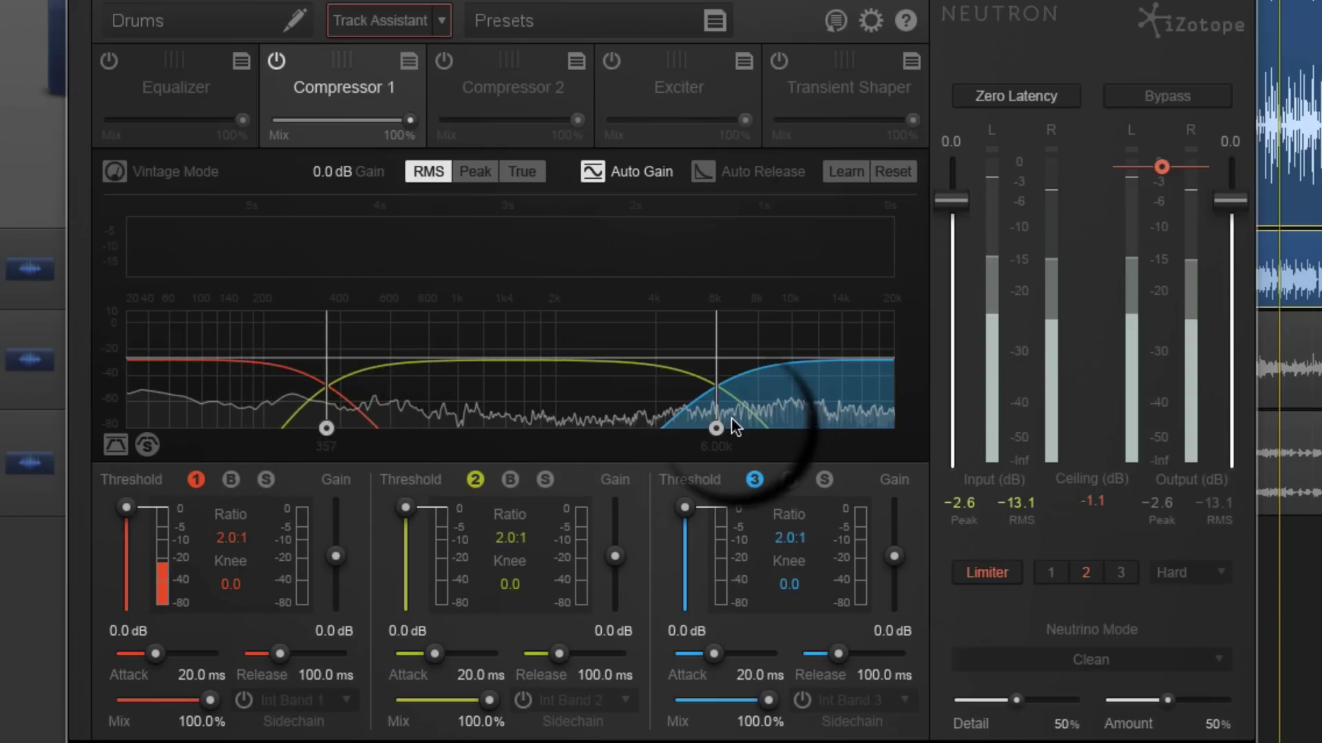
left_click_drag(716, 428, 705, 428)
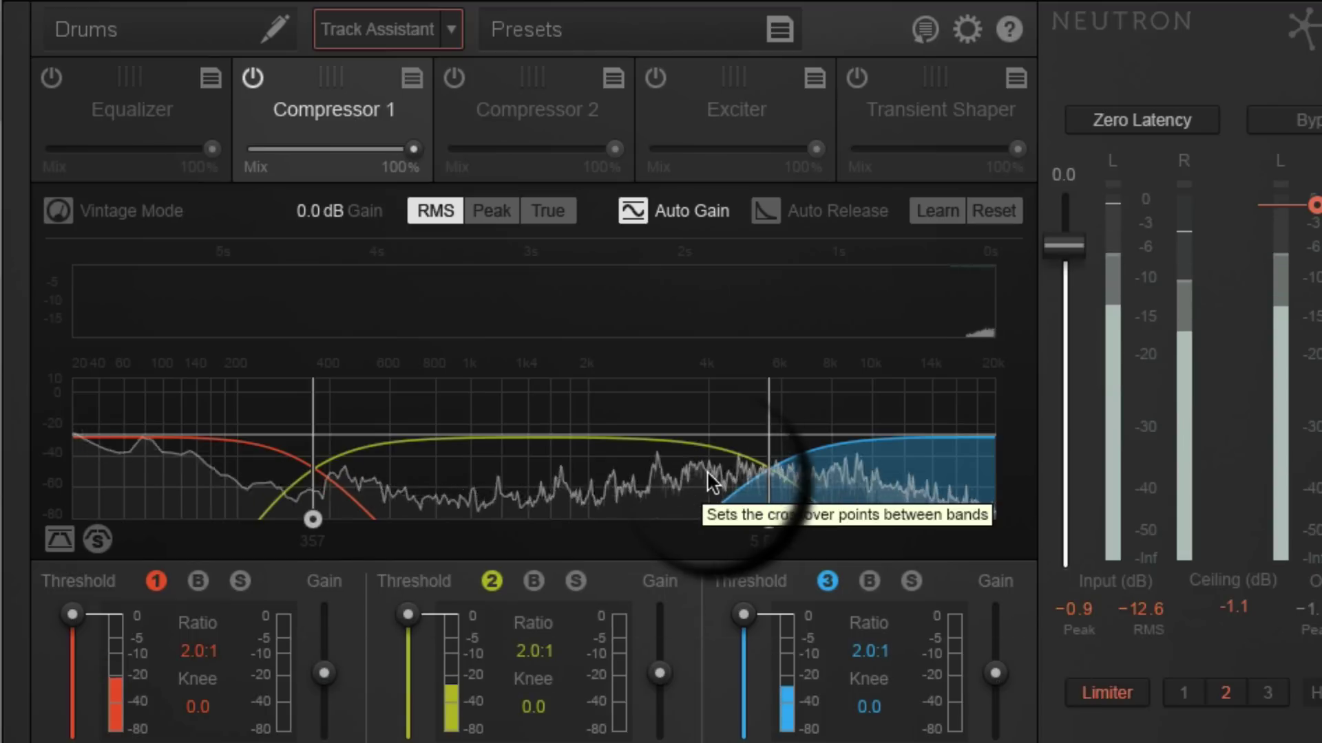
left_click(934, 217)
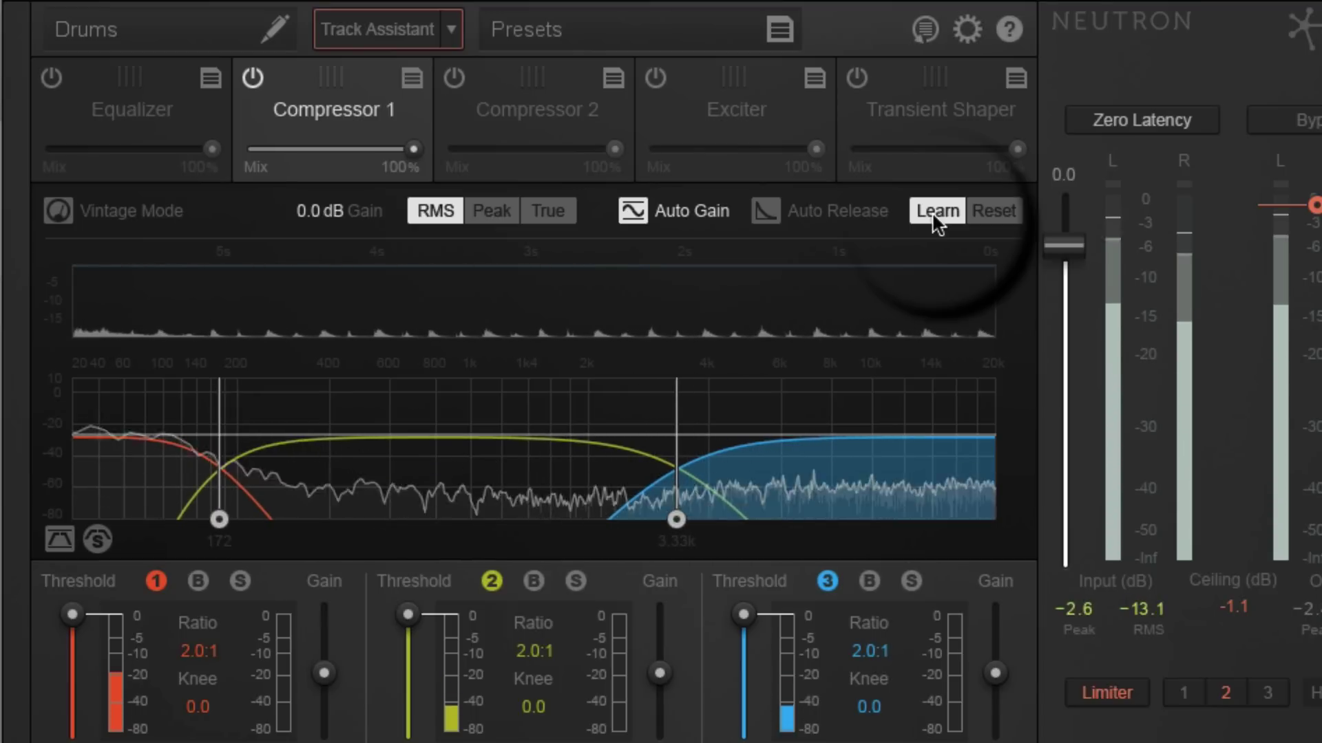
left_click(934, 219)
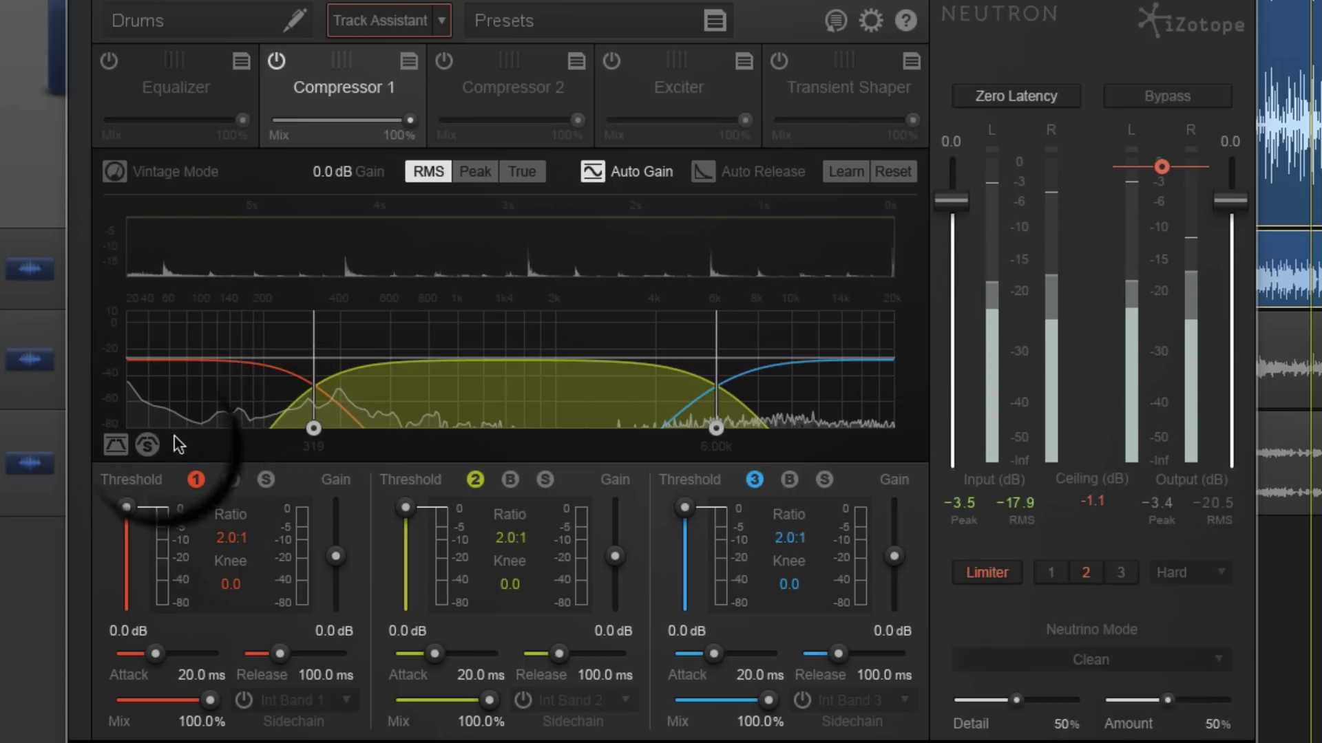
- Turn on Compressor 1's detection filter, raise its low cutoff to about 76 Hz and lower its high cutoff to about 14 kHz
left_click(116, 446)
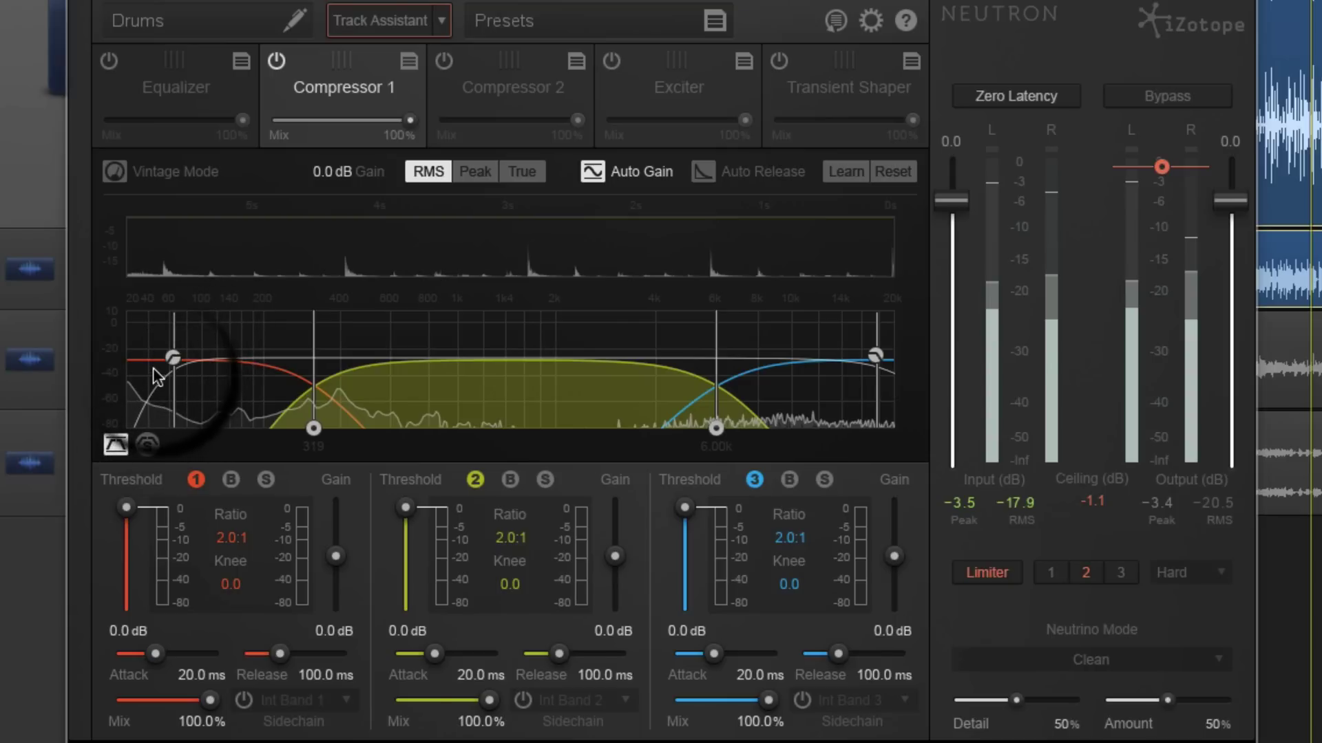
left_click_drag(170, 357, 172, 357)
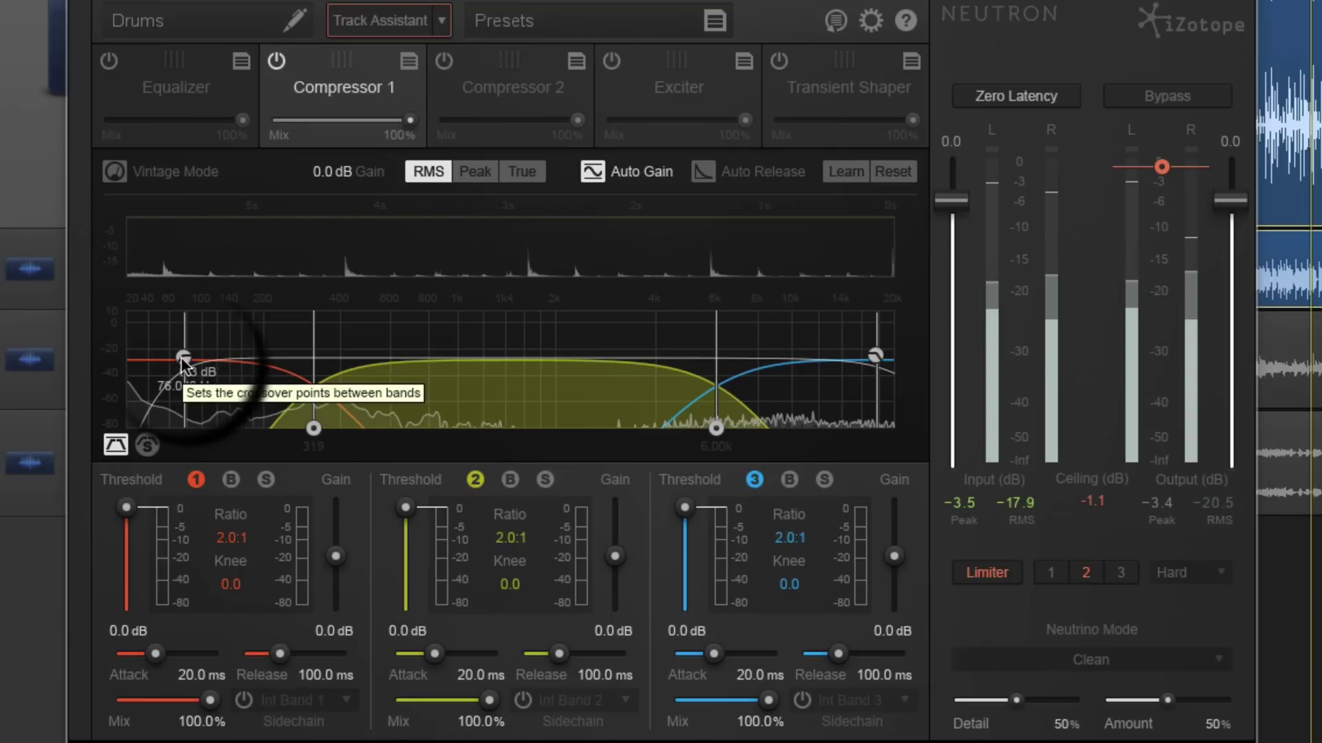
left_click_drag(876, 357, 848, 359)
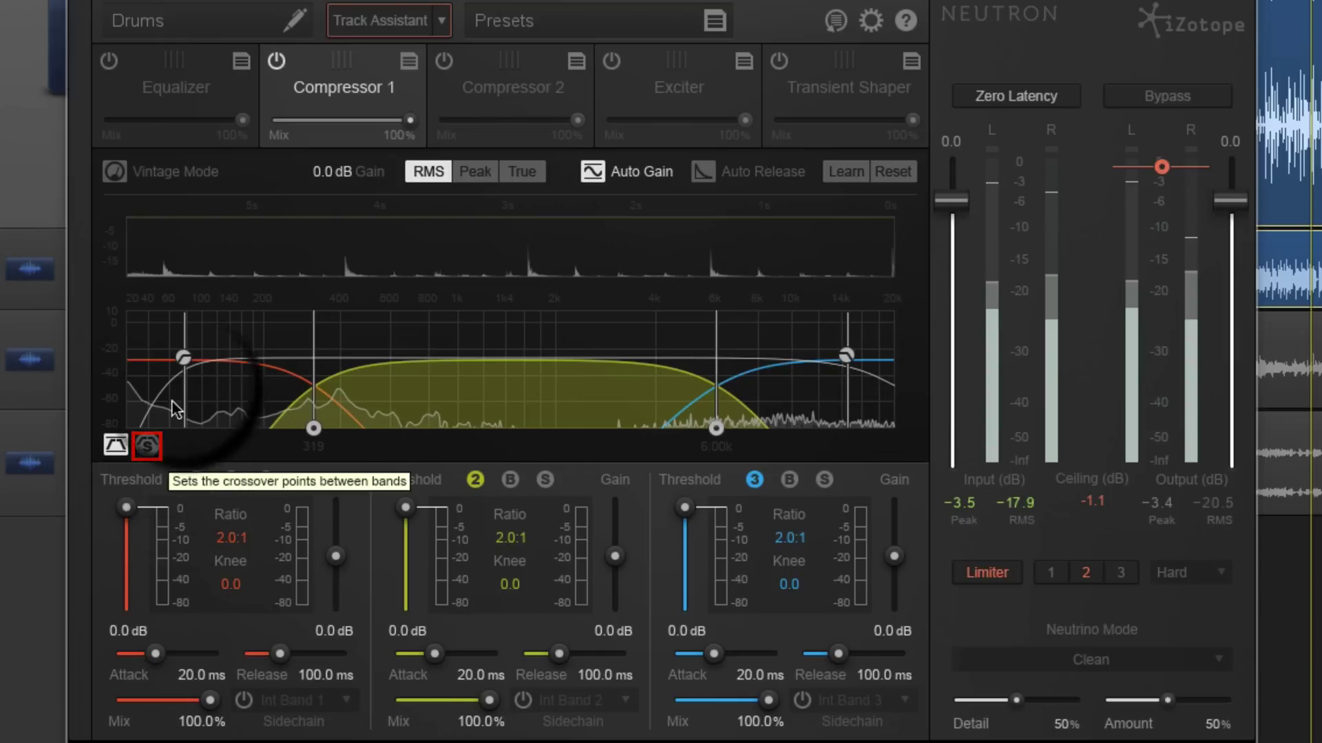
- Try the detection filter's low cutoff at about 2 kHz and audition the filtered detection signal in solo
left_click_drag(184, 365, 155, 368)
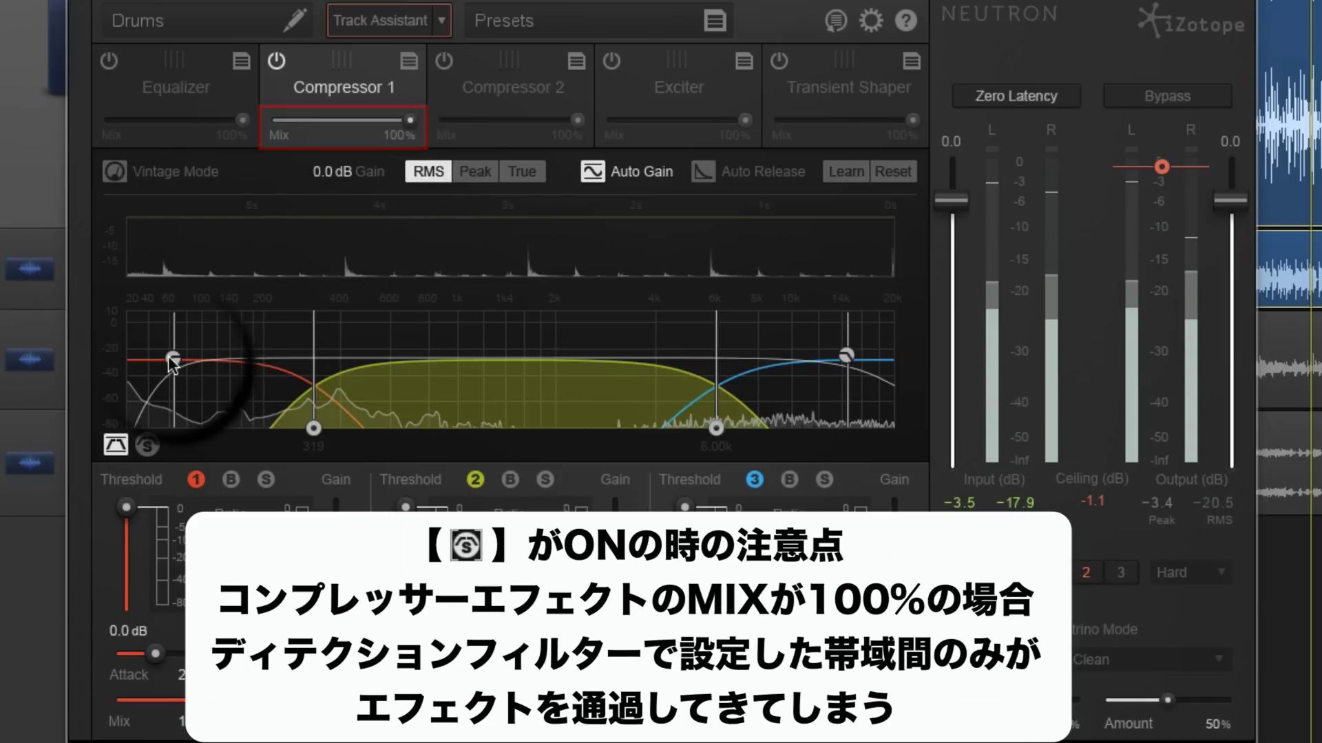
left_click_drag(175, 360, 561, 356)
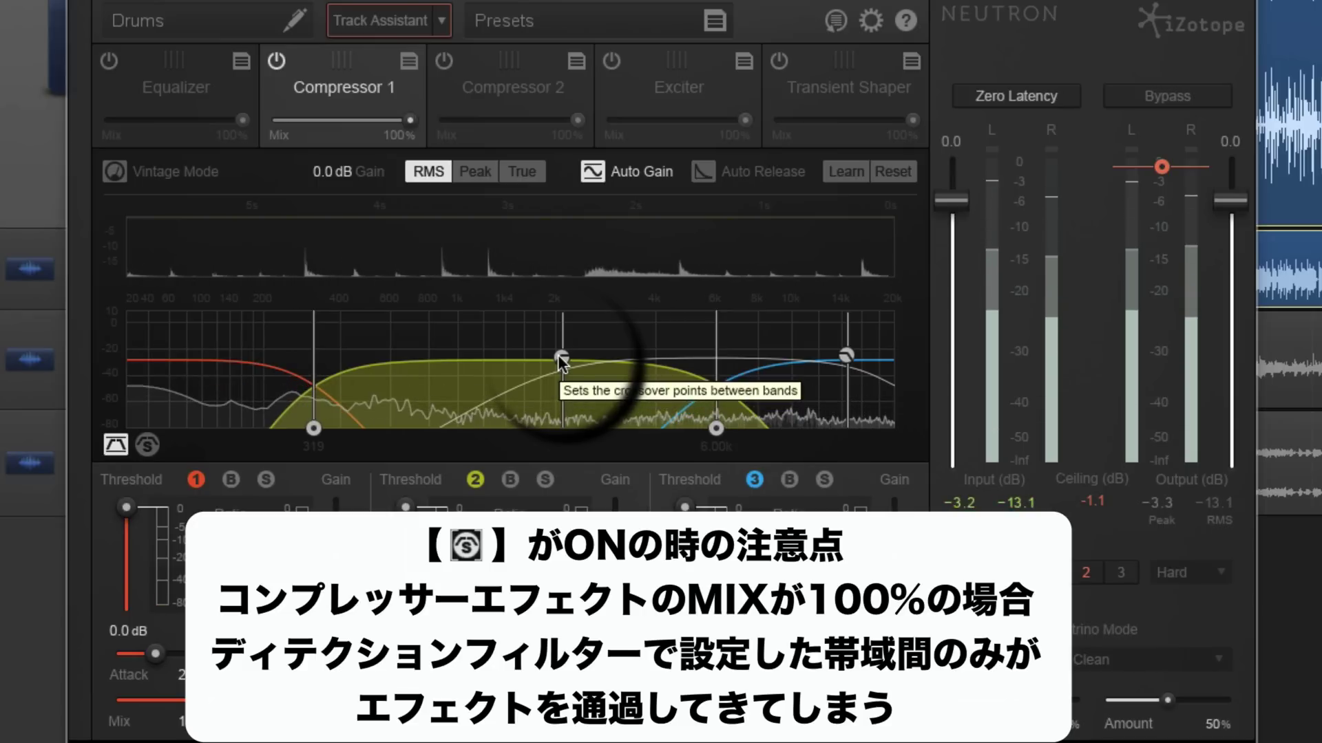
left_click(148, 446)
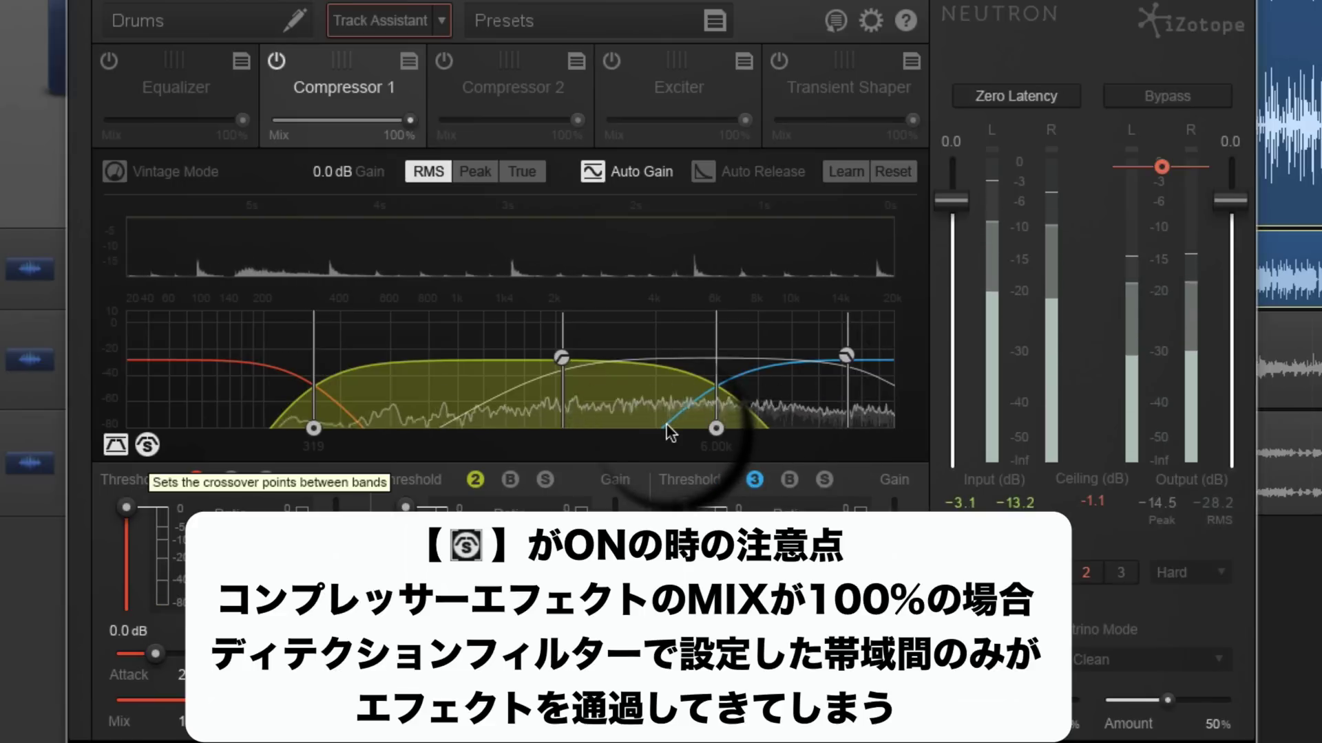
left_click(147, 445)
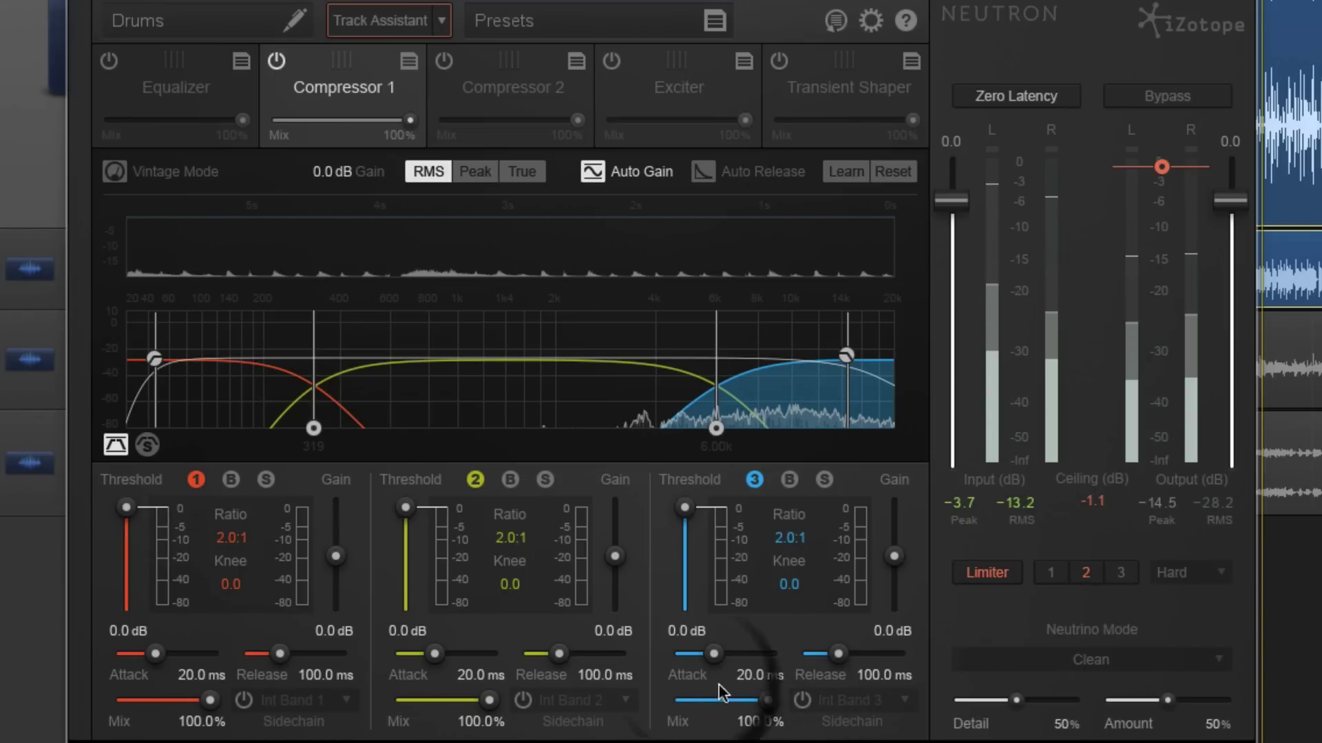
- Switch Compressor 1 to Vintage Mode
left_click(115, 171)
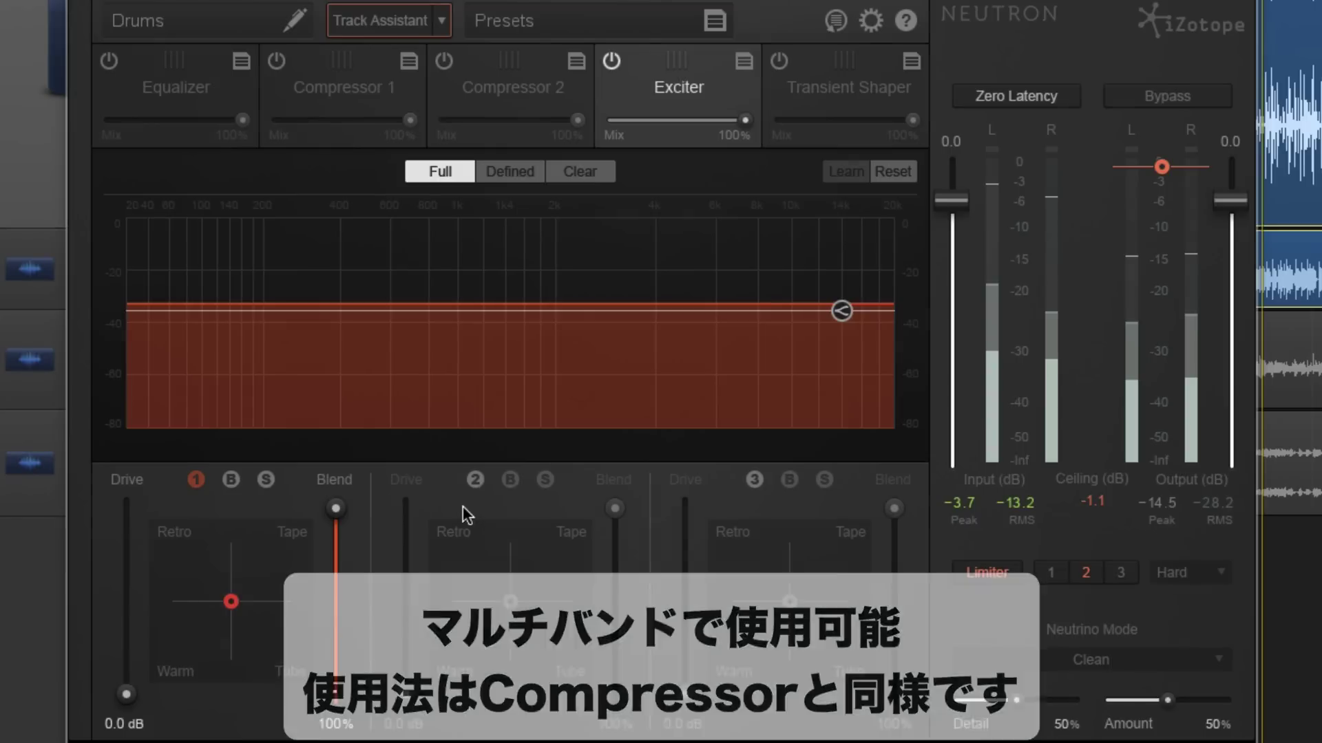
- Activate bands 2 and 3 of the Exciter and set its crossover points with Learn
left_click(475, 479)
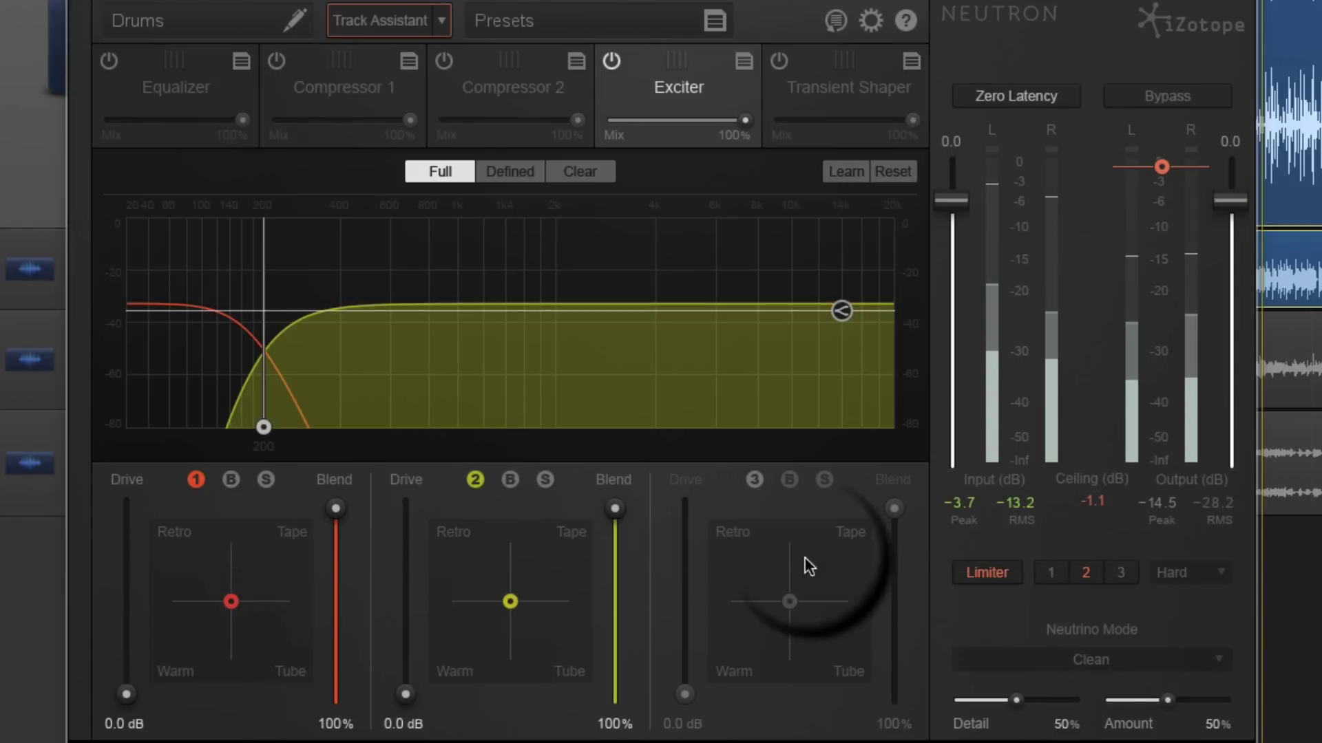
left_click(754, 480)
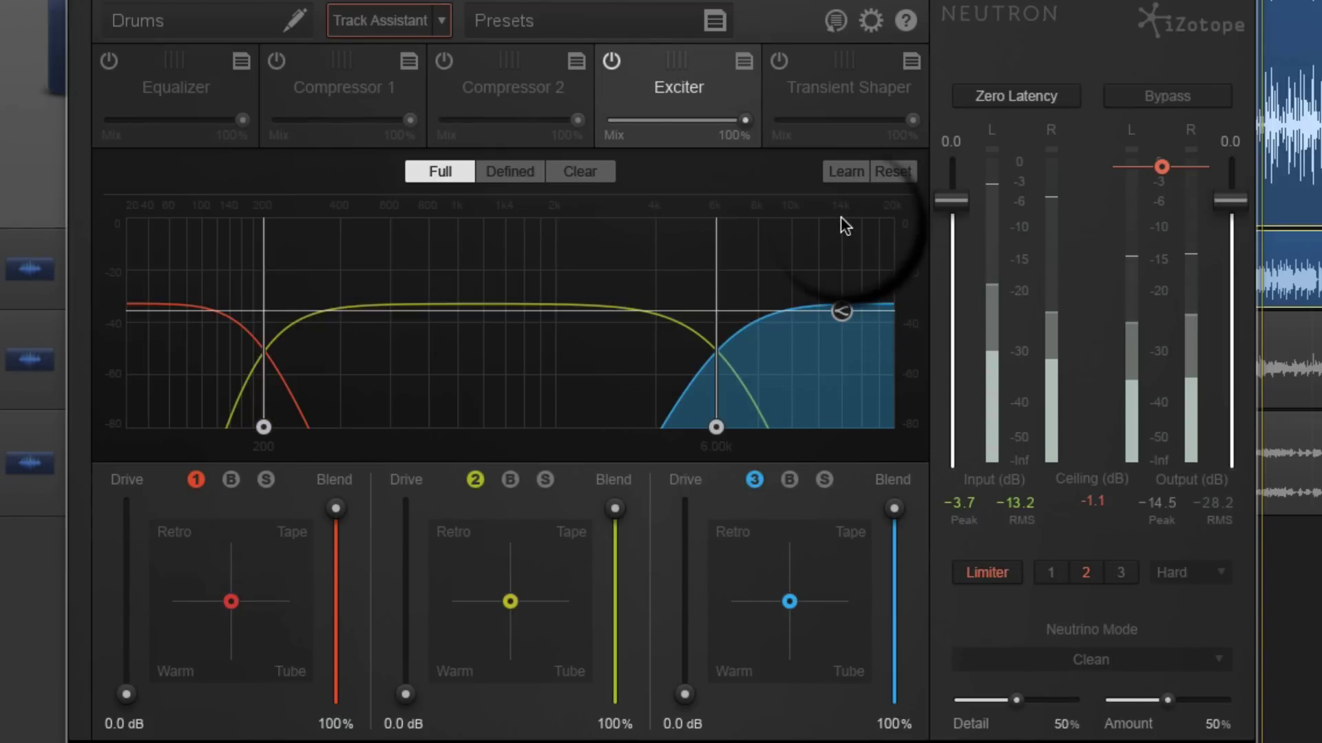
left_click(848, 172)
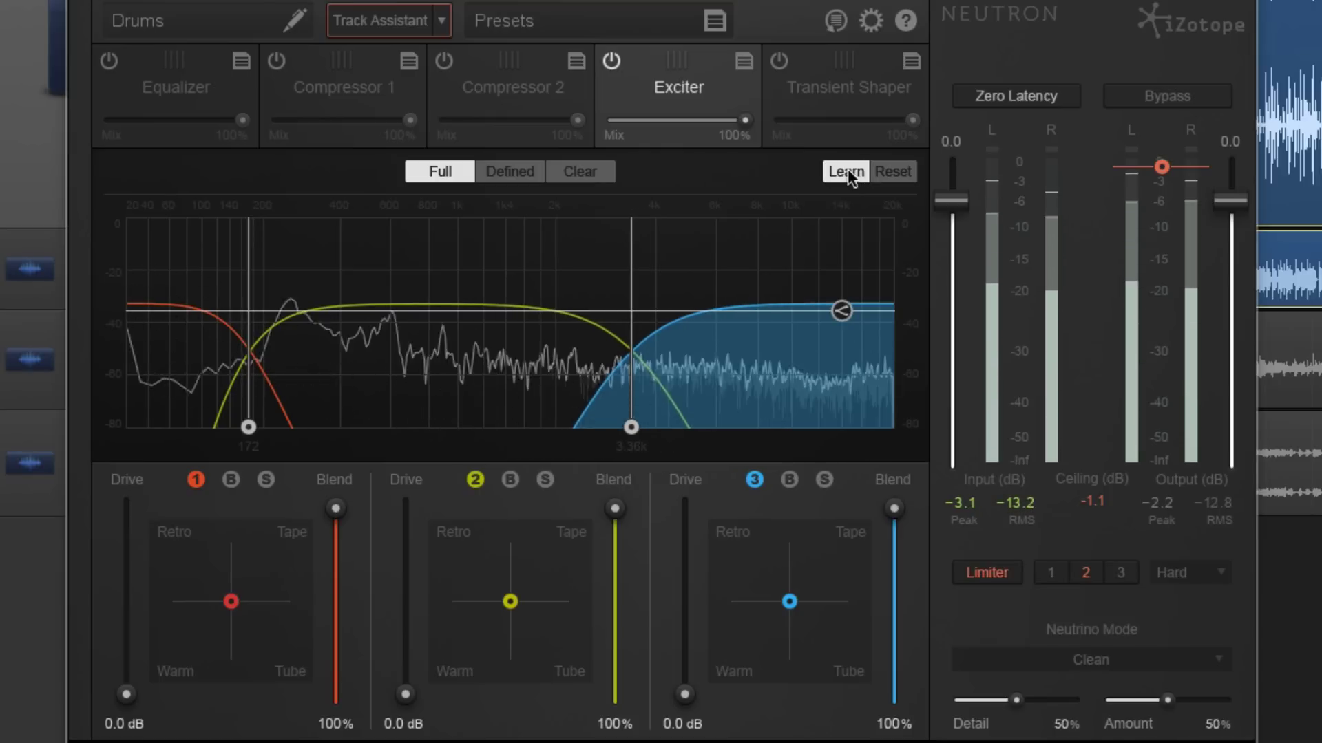
left_click(848, 171)
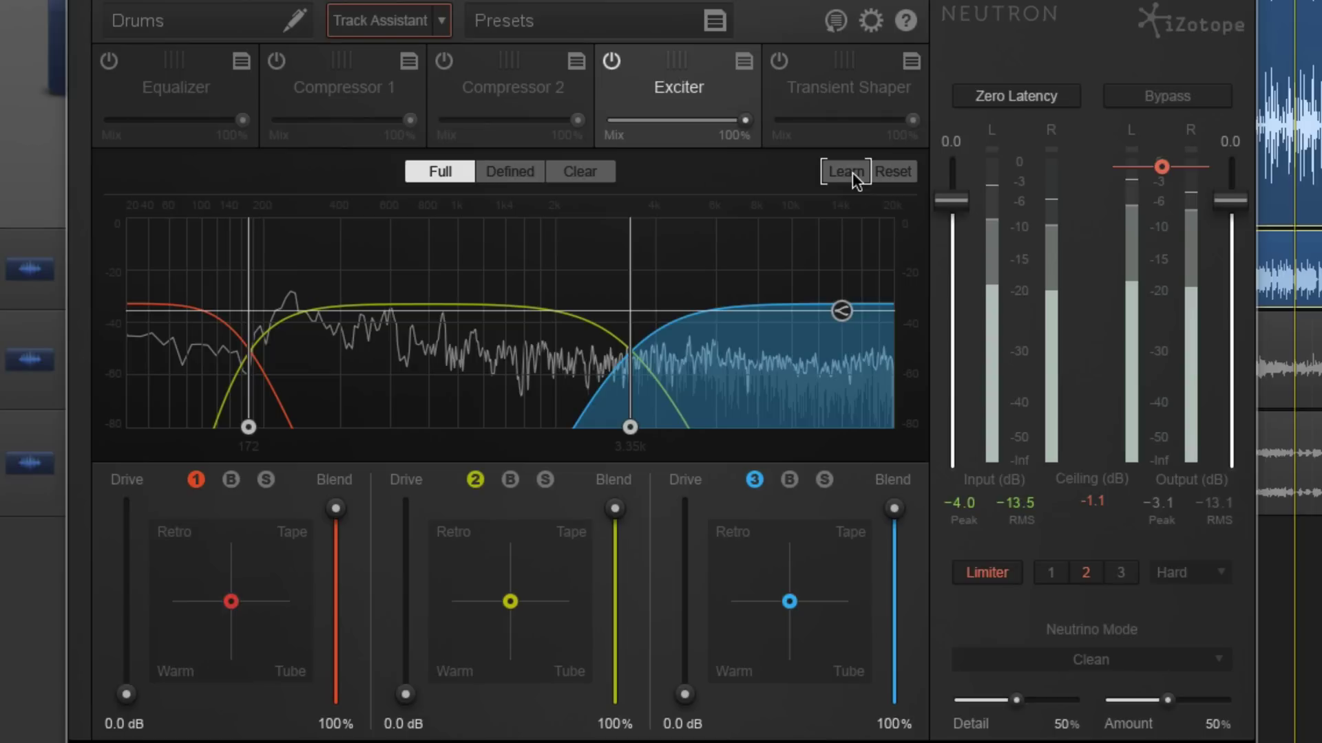
- Raise Exciter band 2's Drive to 12.3 dB while auditioning in solo, trying the character toward Tape before recentring it
mouse_move(507, 602)
left_mouse_down()
mouse_move(435, 547)
mouse_move(426, 677)
mouse_move(568, 675)
mouse_move(577, 534)
mouse_move(509, 601)
left_mouse_up()
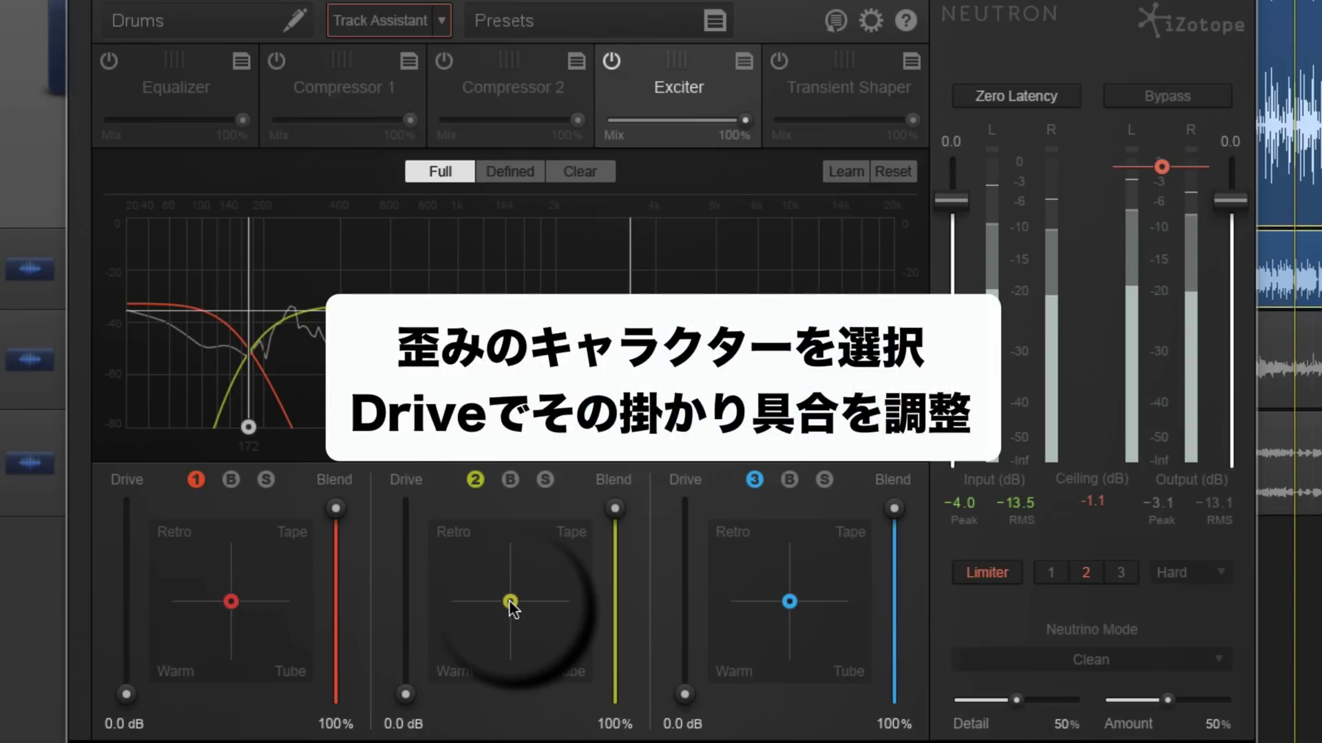
mouse_move(406, 690)
left_mouse_down()
mouse_move(399, 530)
mouse_move(400, 735)
left_mouse_up()
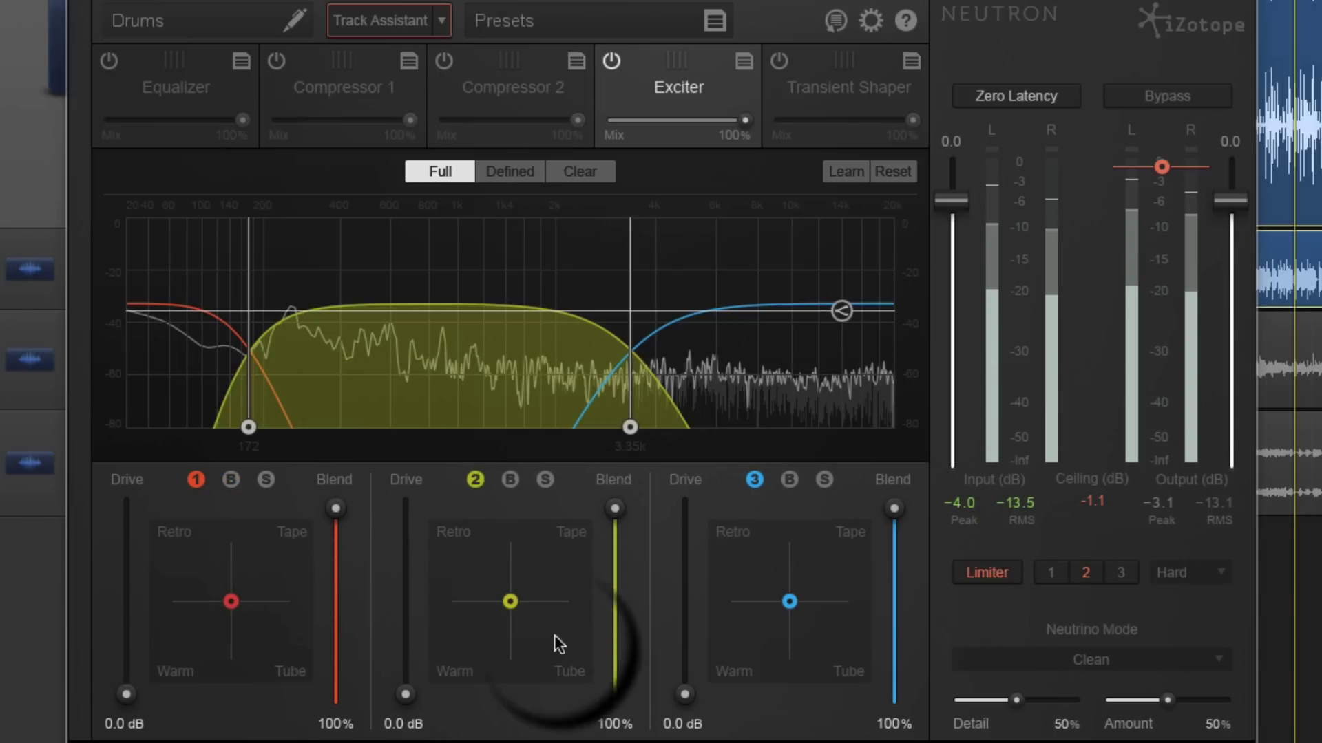
left_click(545, 480)
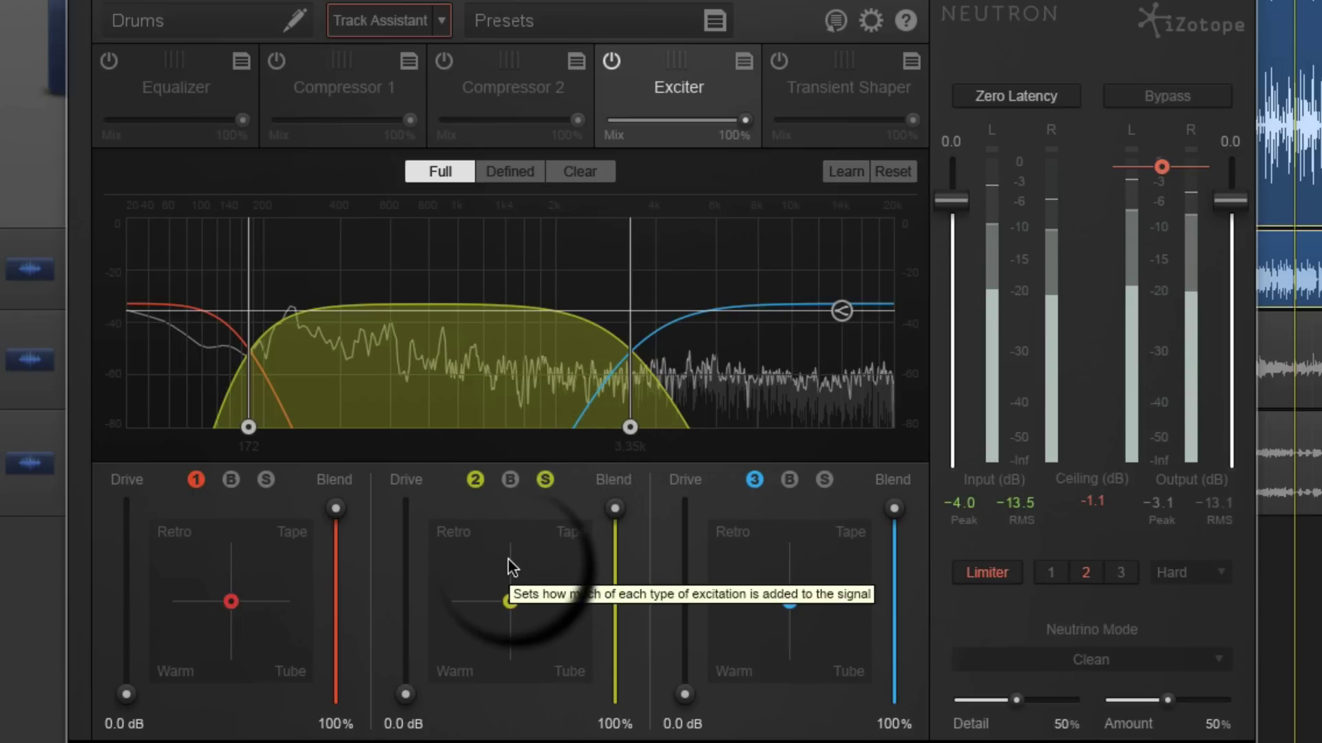
left_click_drag(512, 600, 563, 545)
left_click_drag(405, 693, 409, 542)
left_click_drag(557, 546, 508, 604)
left_click(545, 480)
left_click(542, 482)
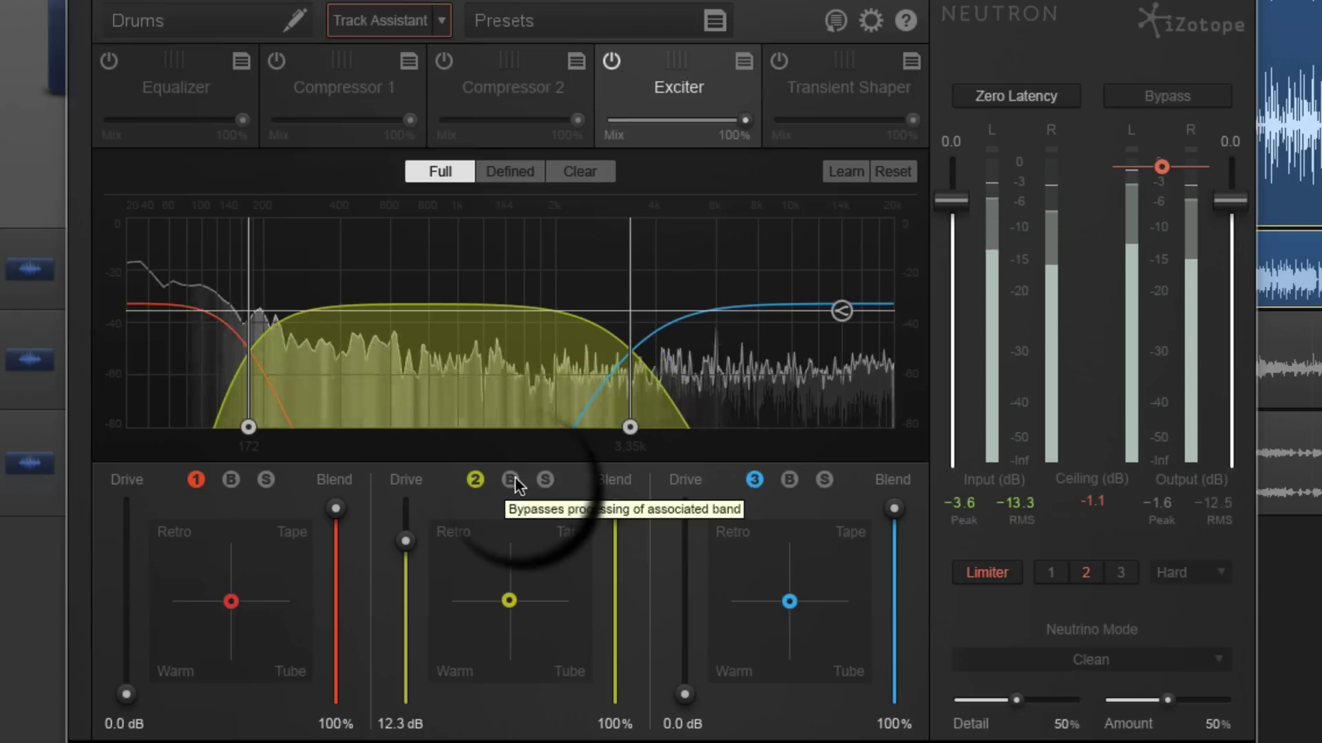
- Compare Exciter band 2's driven sound with its bypassed signal by toggling the band's bypass twice
left_click(510, 482)
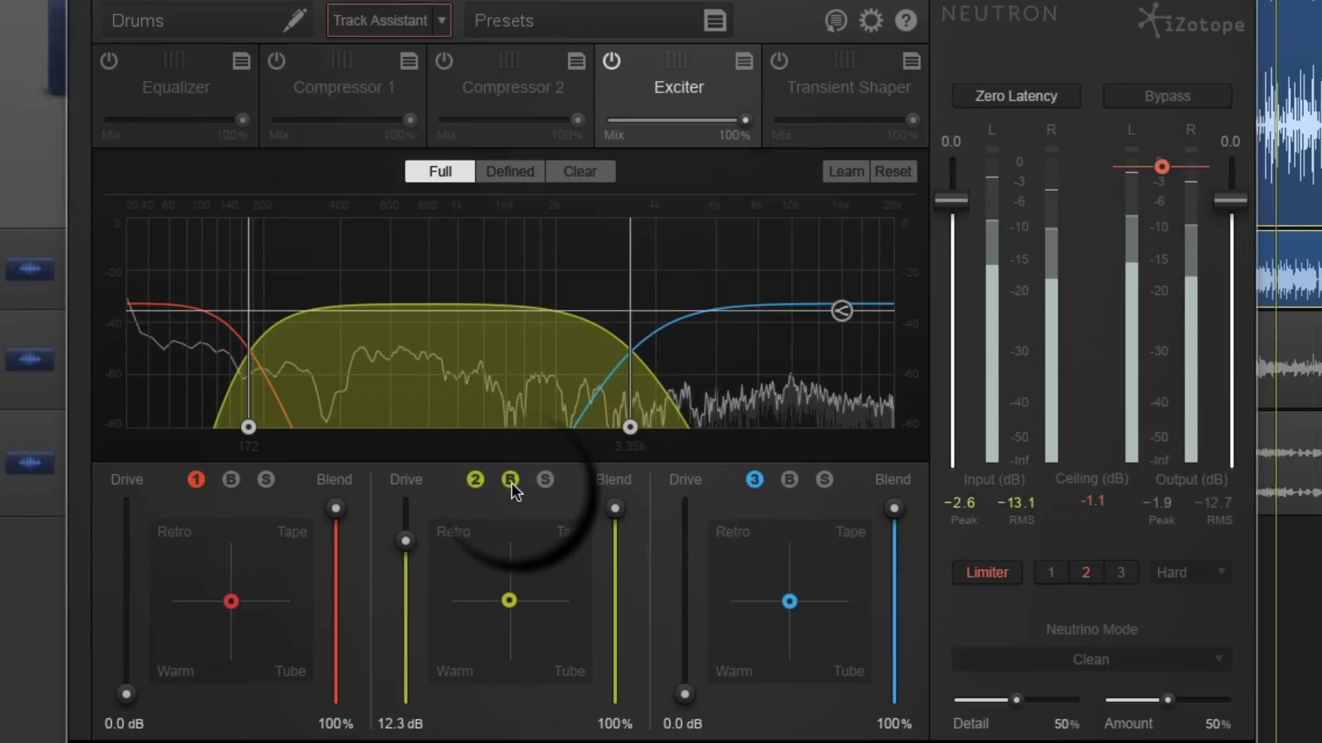
left_click(510, 481)
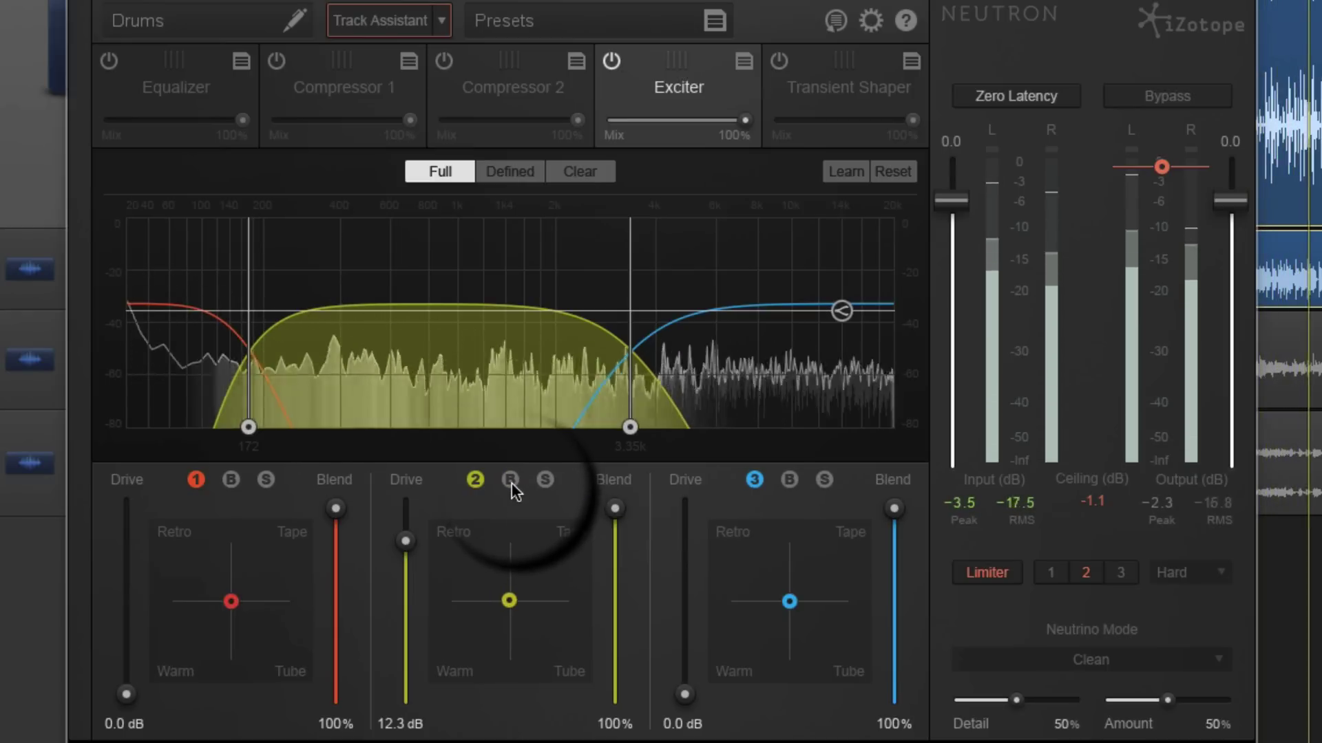
left_click(511, 482)
left_click(511, 482)
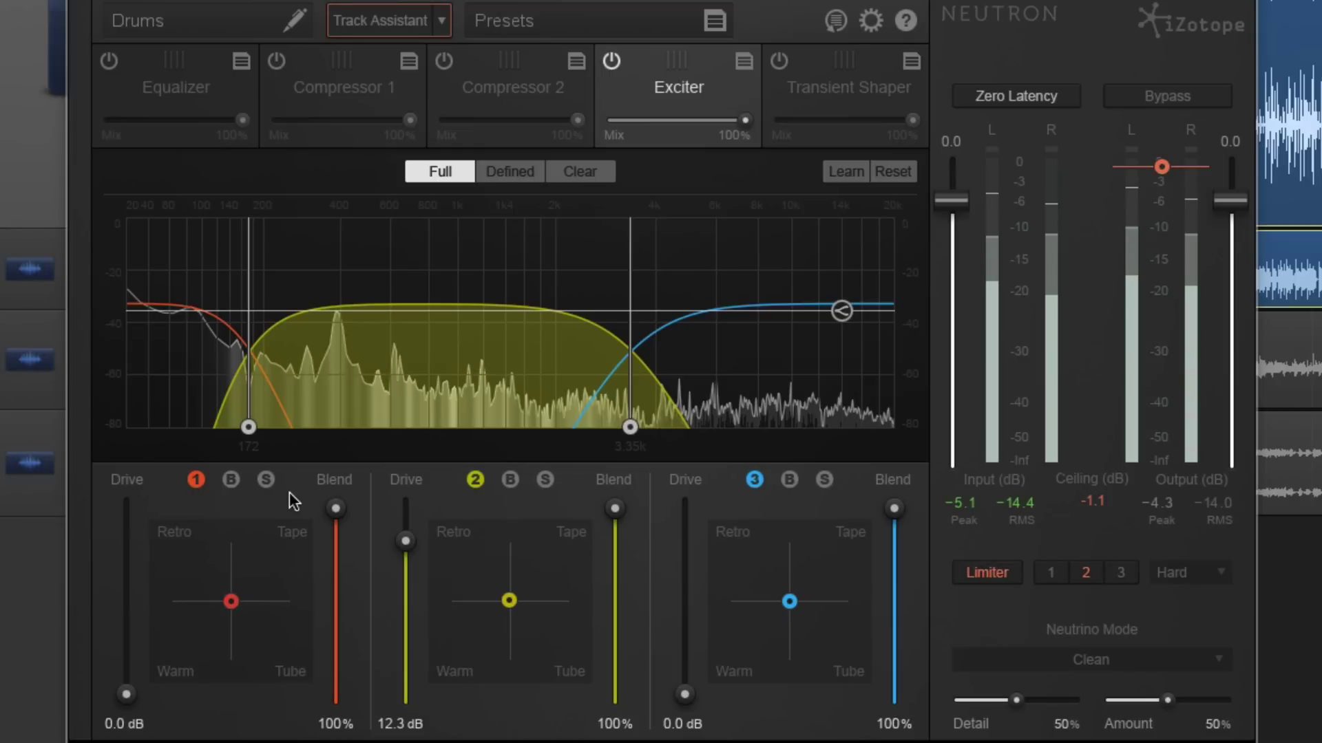
- Switch off the Exciter, turn on the Transient Shaper and deactivate its bands 2 and 3
left_click(611, 61)
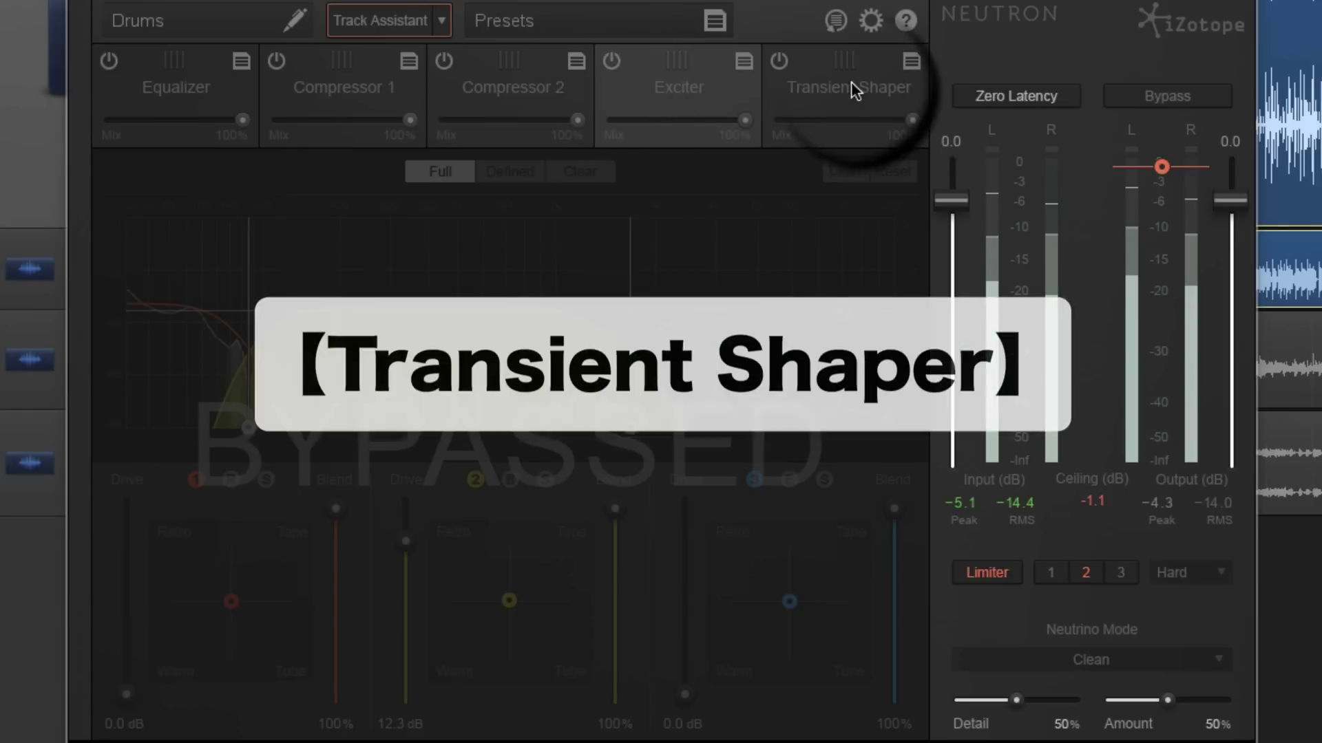
left_click(849, 68)
left_click(779, 64)
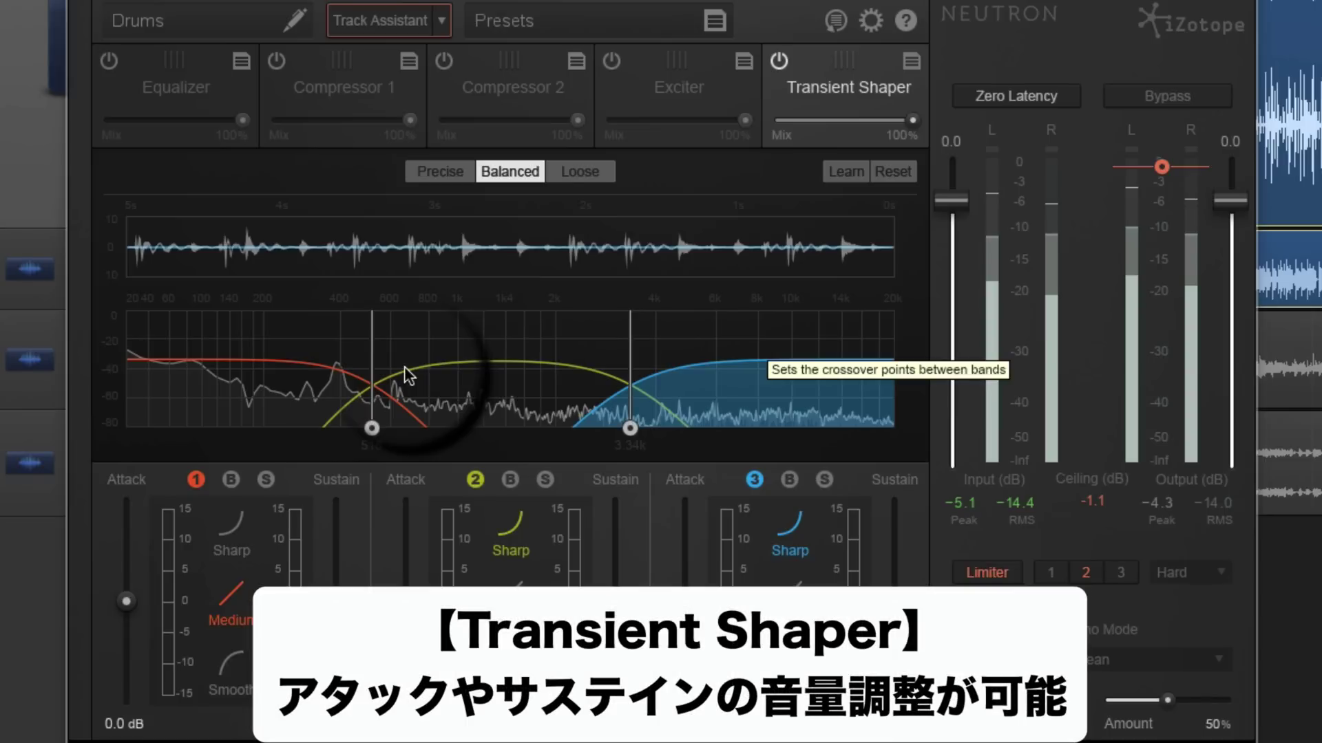
left_click(474, 480)
left_click(755, 480)
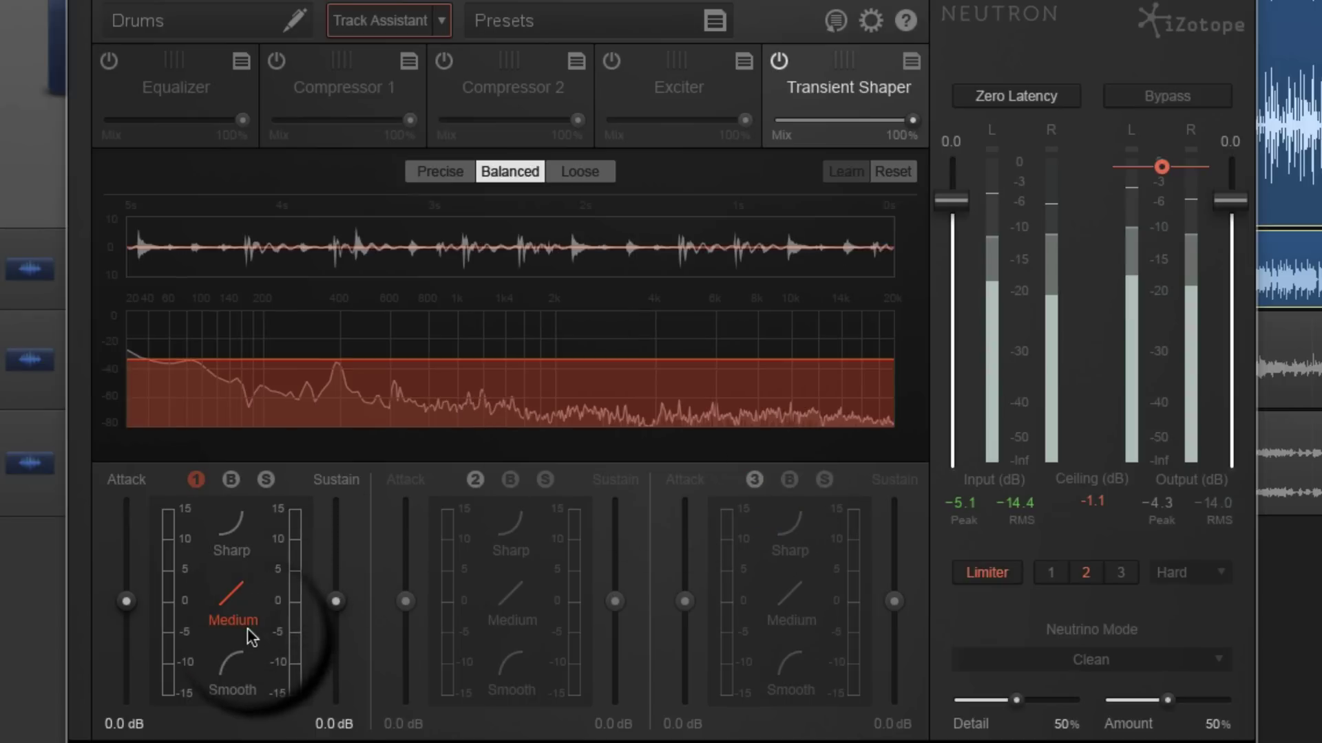
- Try out the Attack and Sustain controls of Transient Shaper band 1 and reset each to 0.0 dB
left_click_drag(118, 600, 128, 655)
left_click(126, 651, "alt")
mouse_move(337, 601)
left_mouse_down()
mouse_move(346, 513)
mouse_move(350, 608)
left_mouse_up()
left_click(340, 607, "alt")
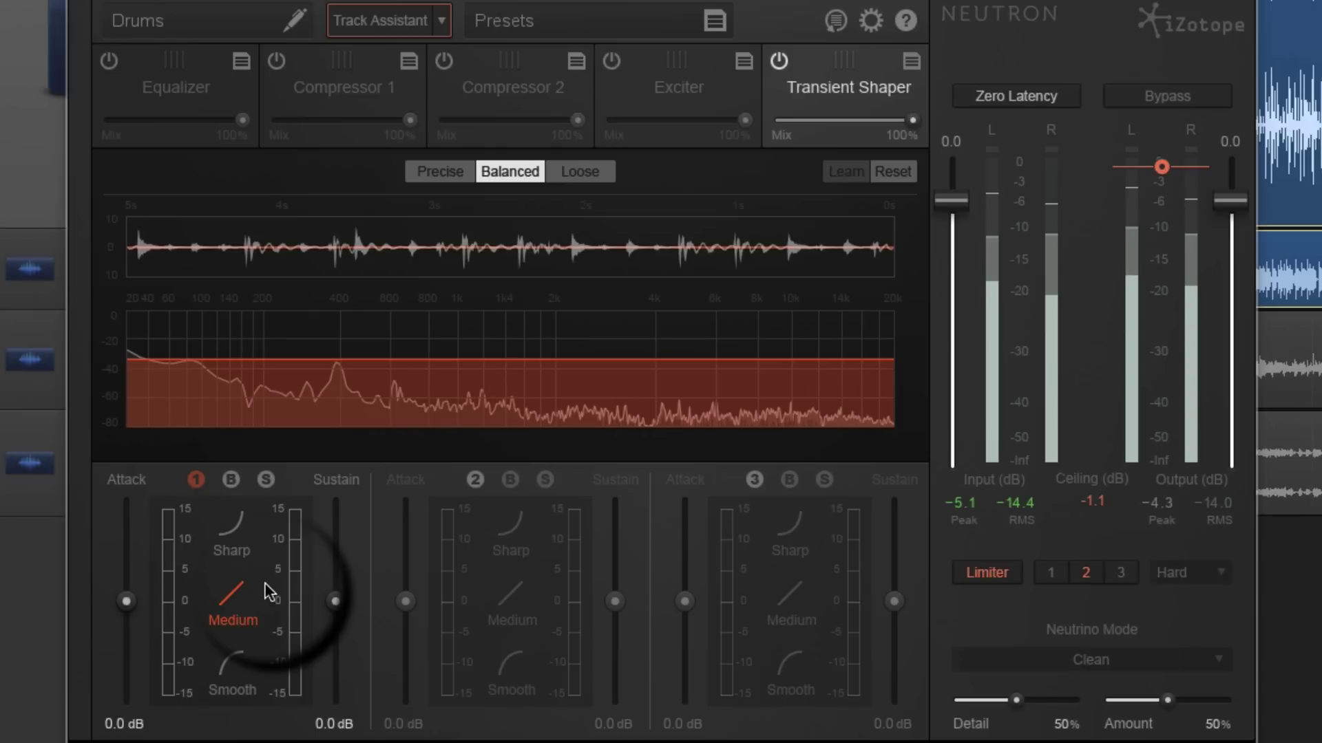
- Audition band 1 with Attack at -15.0 dB and with Sustain lowered near its minimum, resetting each to 0.0 dB
left_click_drag(128, 604, 125, 700)
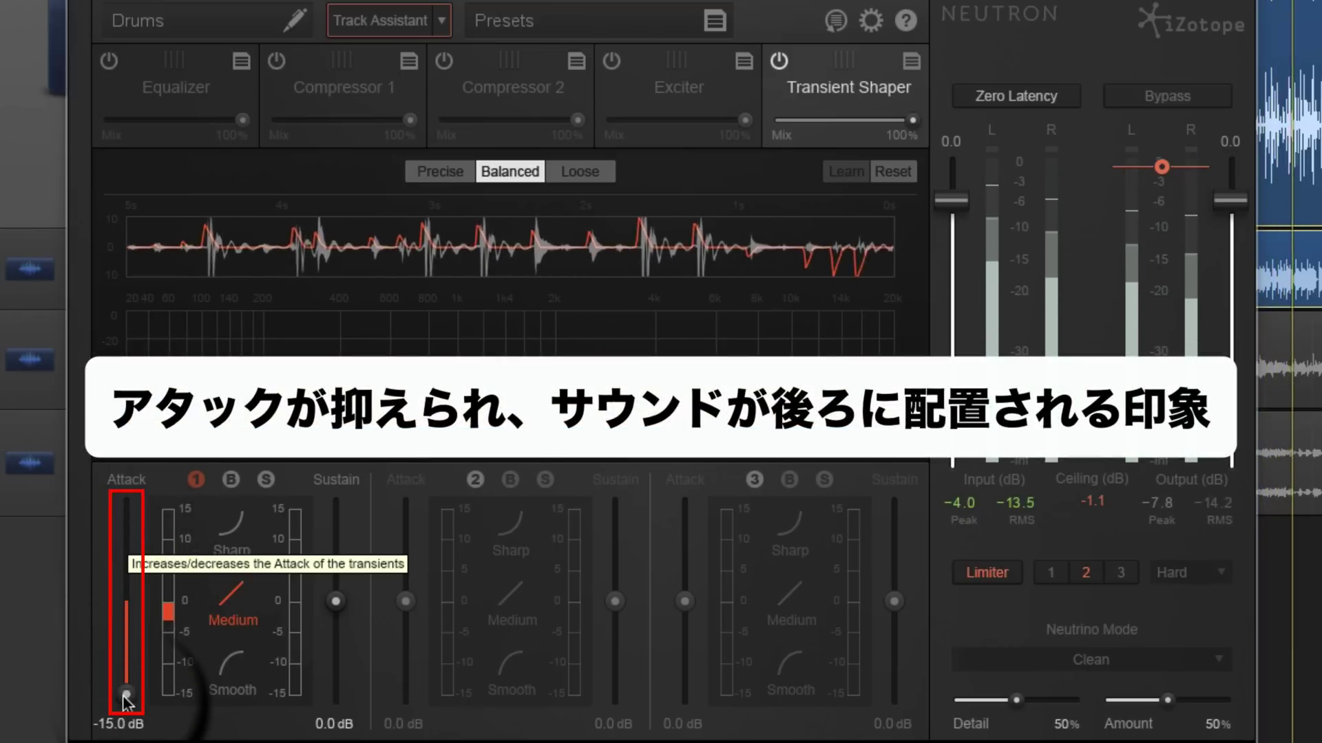
double_click(126, 696)
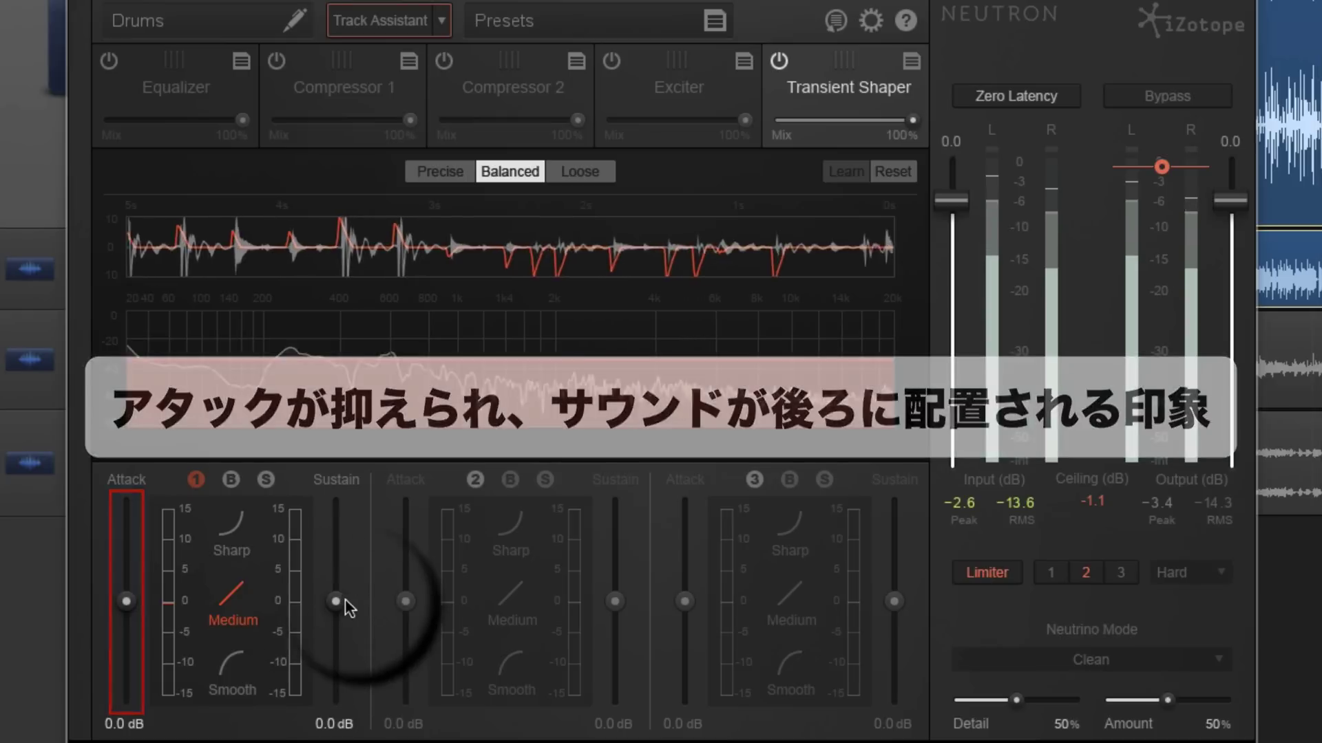
left_click_drag(335, 601, 342, 691)
double_click(332, 691)
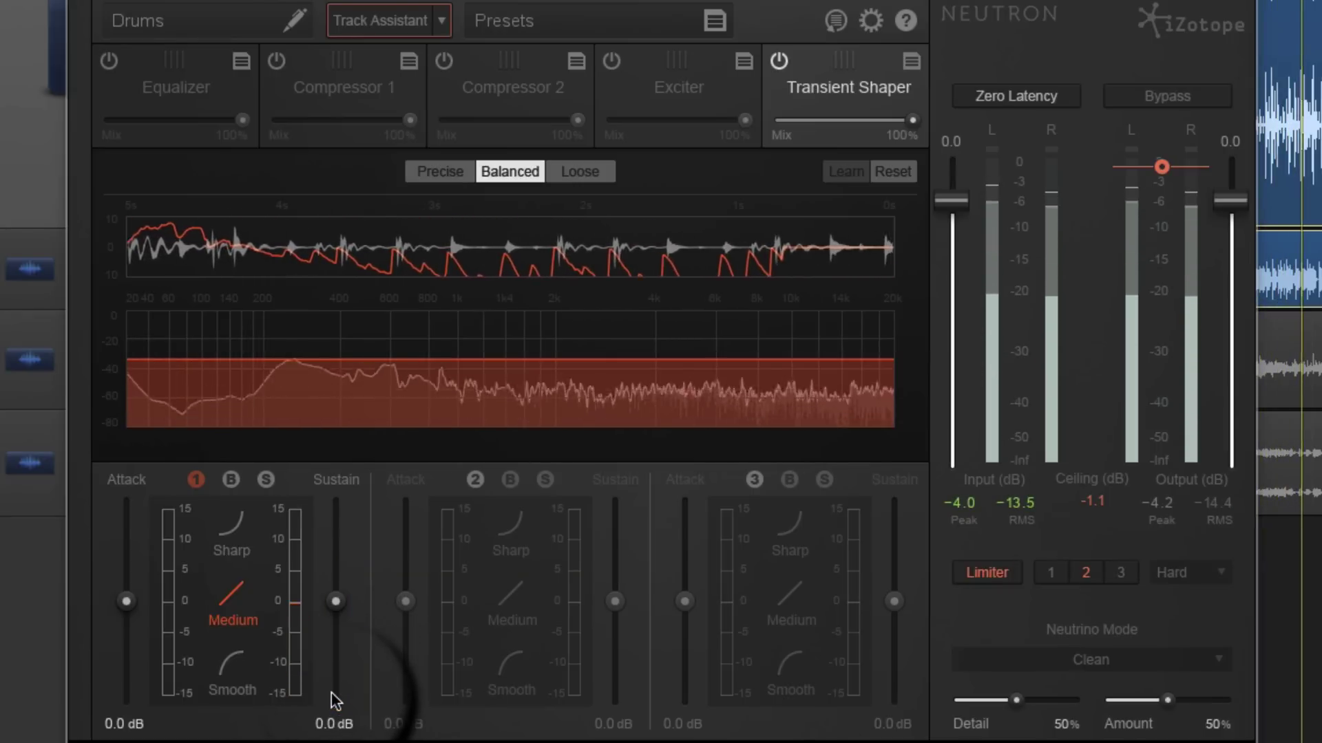